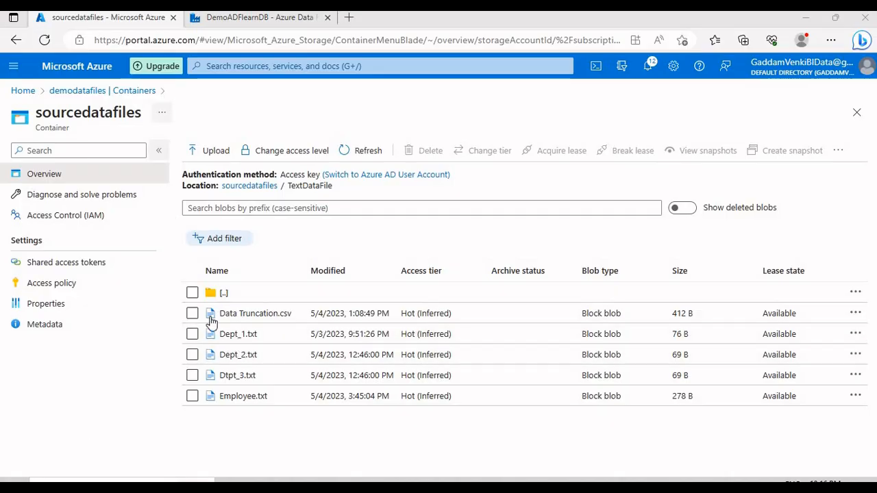
Open Dept_1.txt from the TextDataFile folder, examine its contents, and close the blob
click(231, 338)
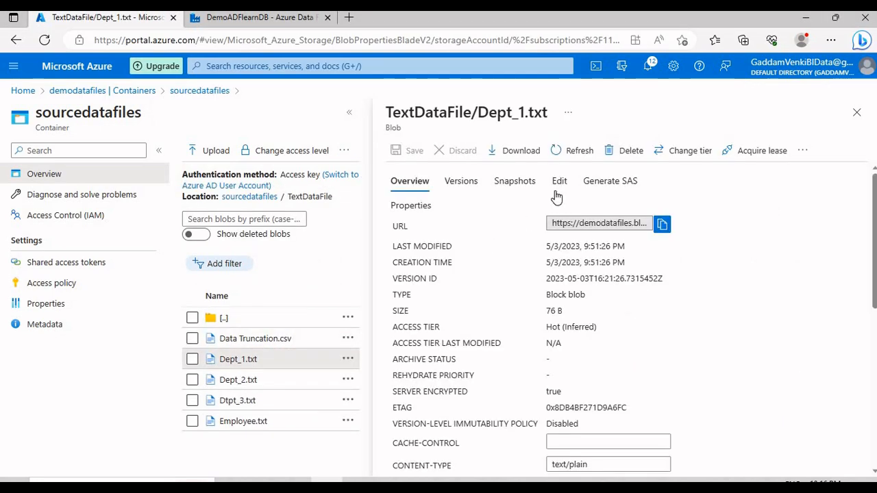
click(560, 181)
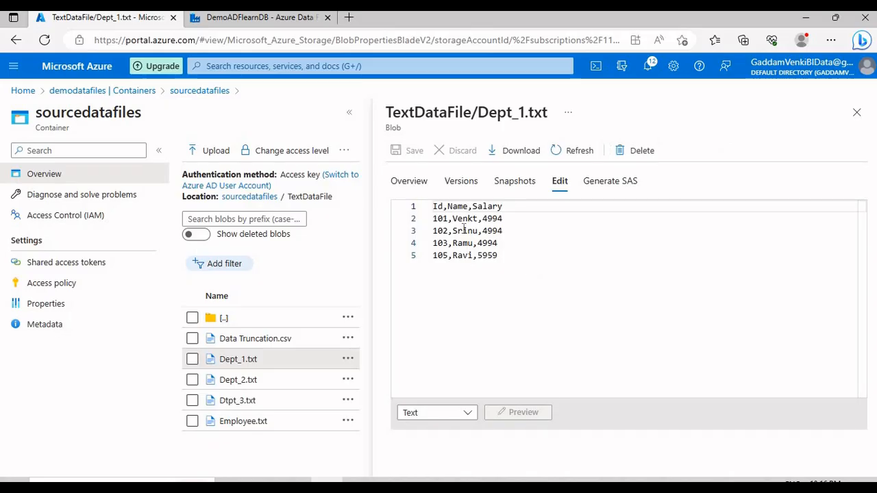
drag(529, 266, 421, 210)
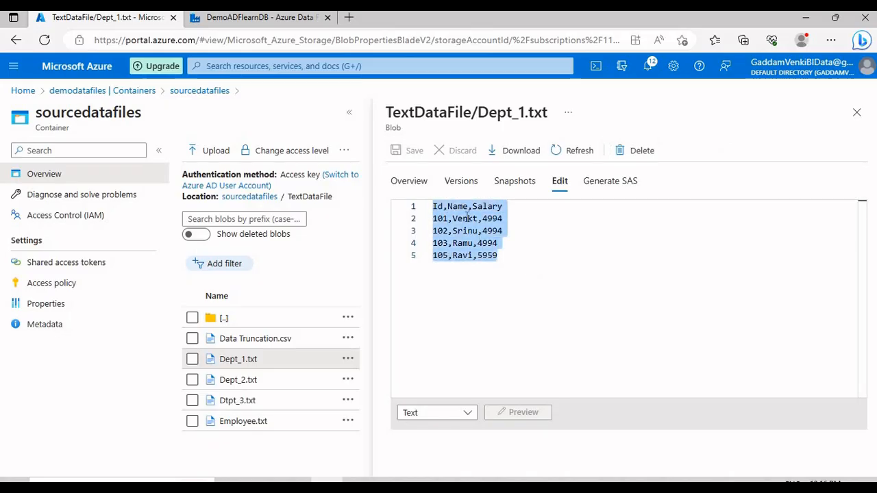
click(857, 112)
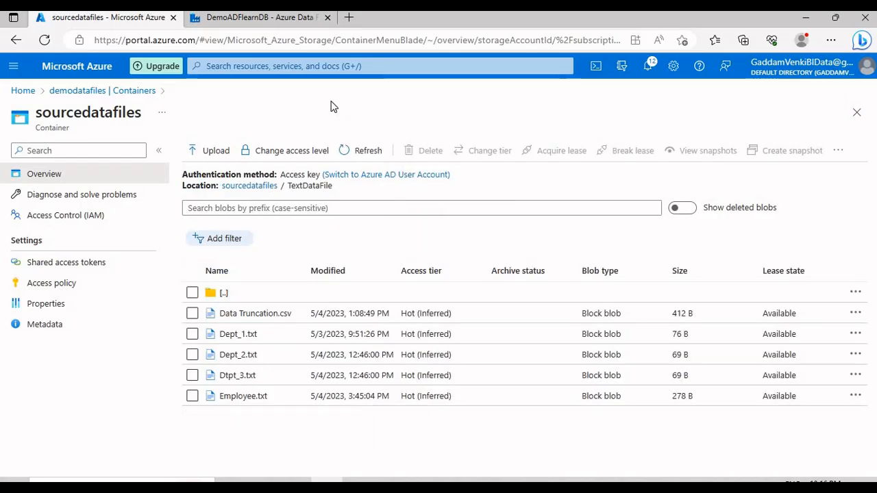
Leave the current storage account and open the containers list of the adlsgen2datafiles storage account
click(70, 89)
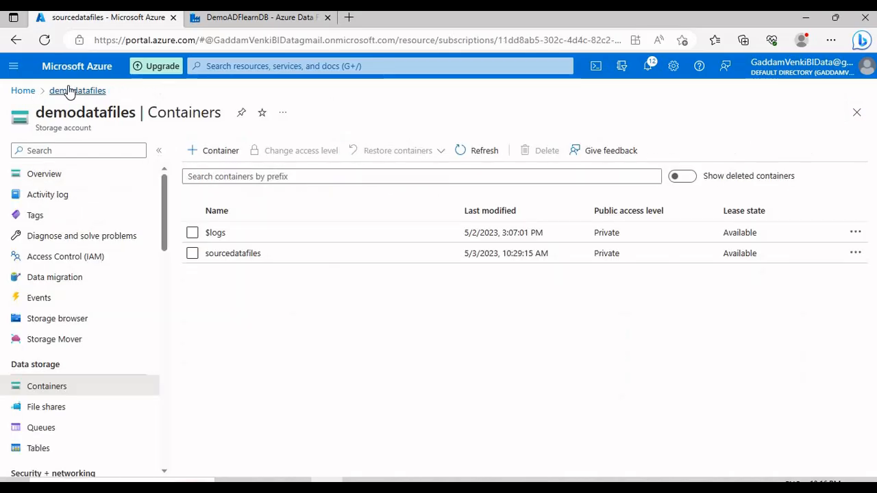
click(26, 91)
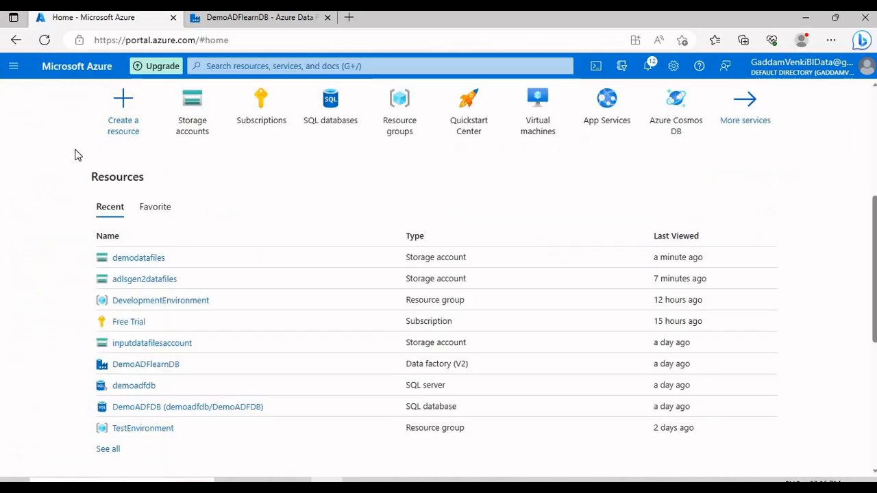
click(144, 280)
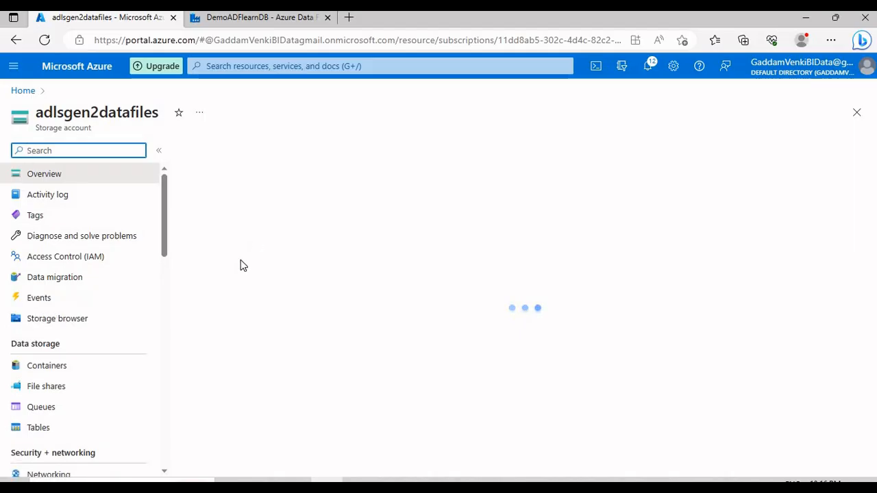
click(68, 365)
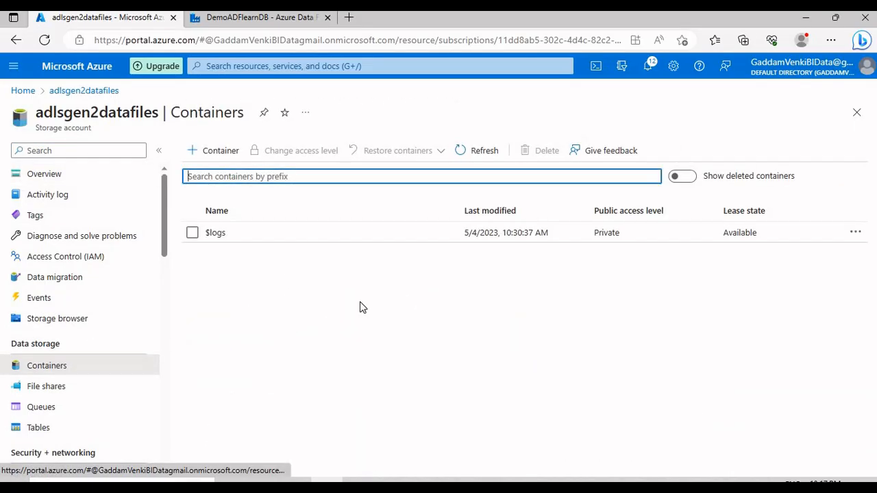
Create a container named sourcedatafiles in the storage account, with private access
click(204, 157)
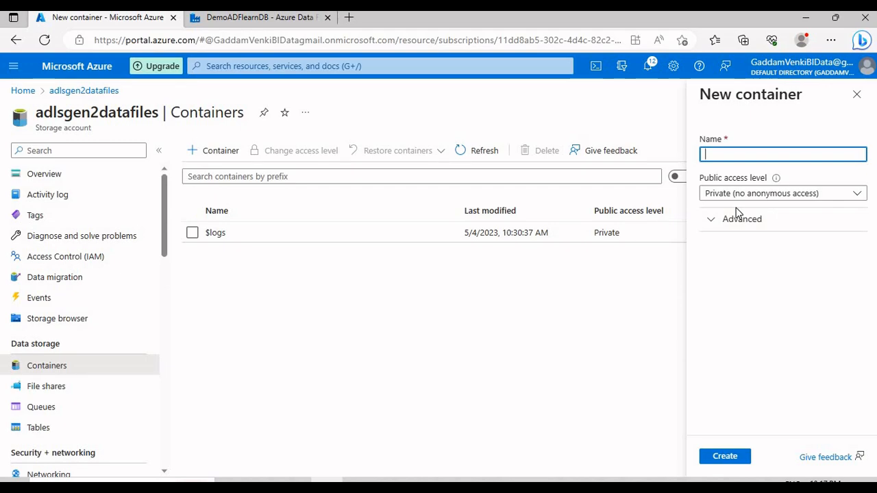
text(sou)
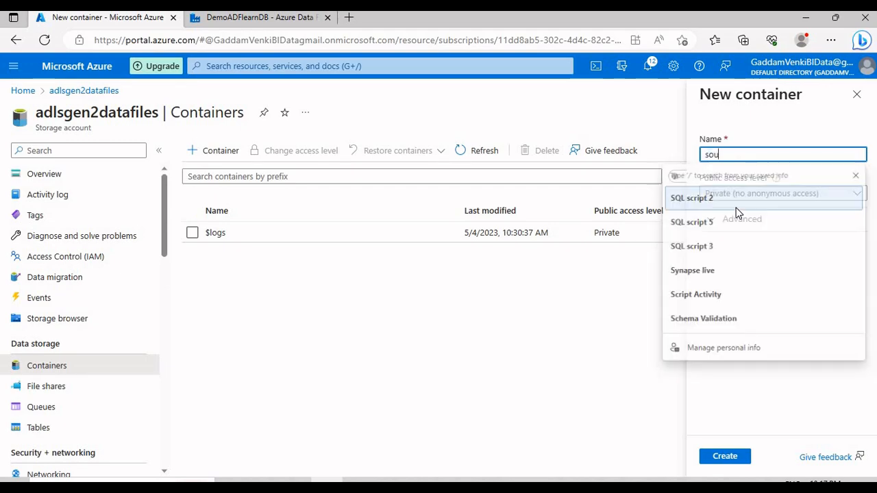
text(rcedatafiles)
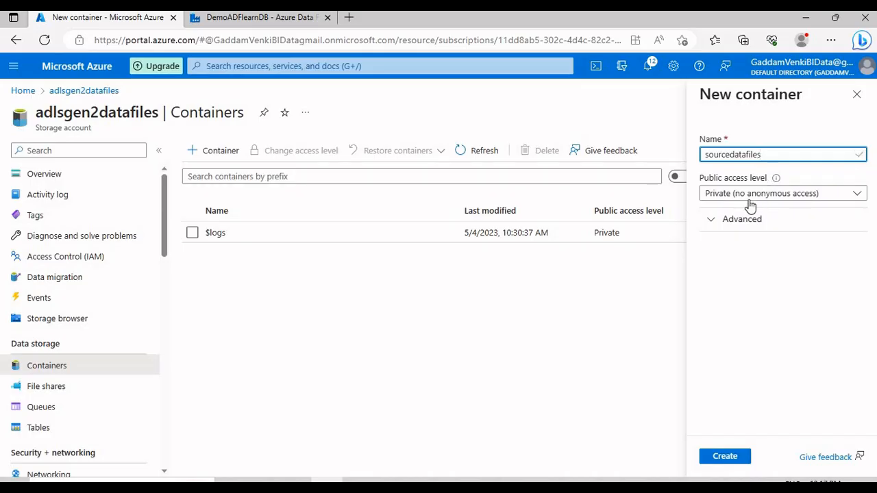
click(724, 457)
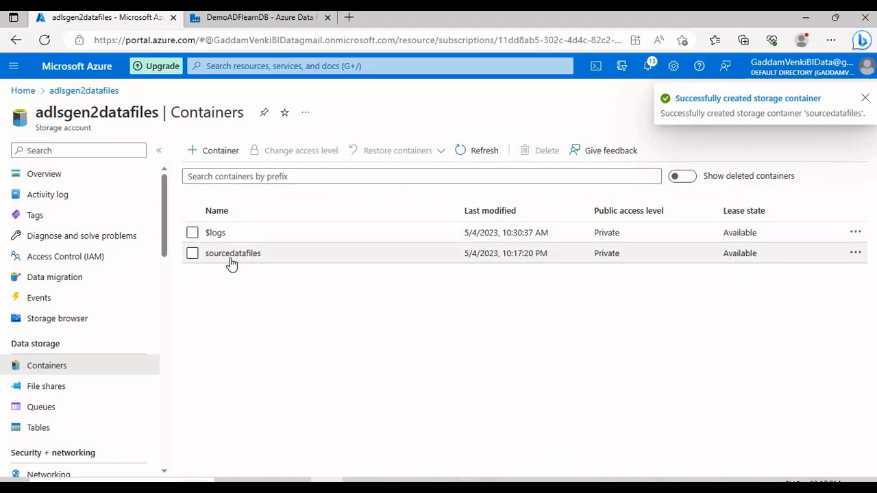
Open the sourcedatafiles container and add a directory named InputDataFiles
click(232, 259)
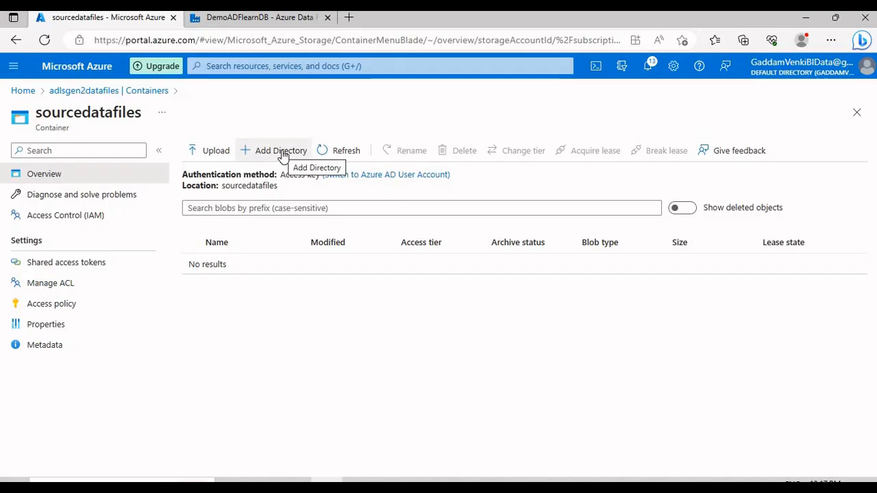
click(283, 152)
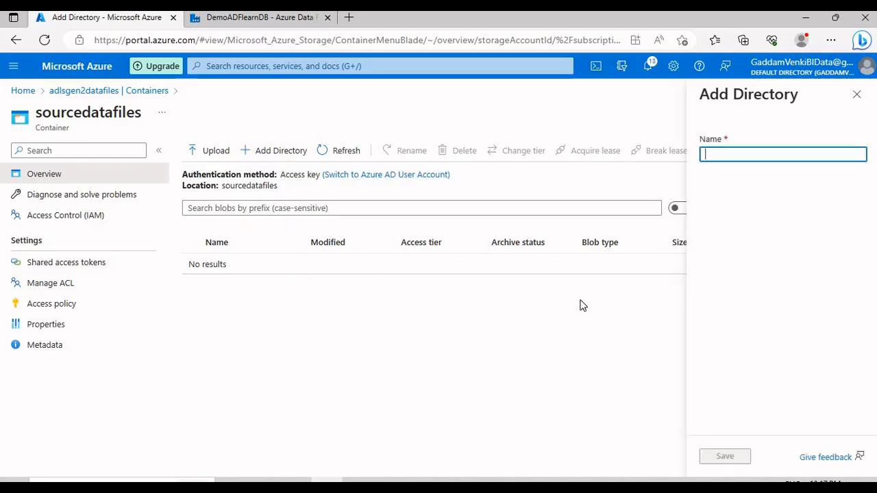
text(InputDa)
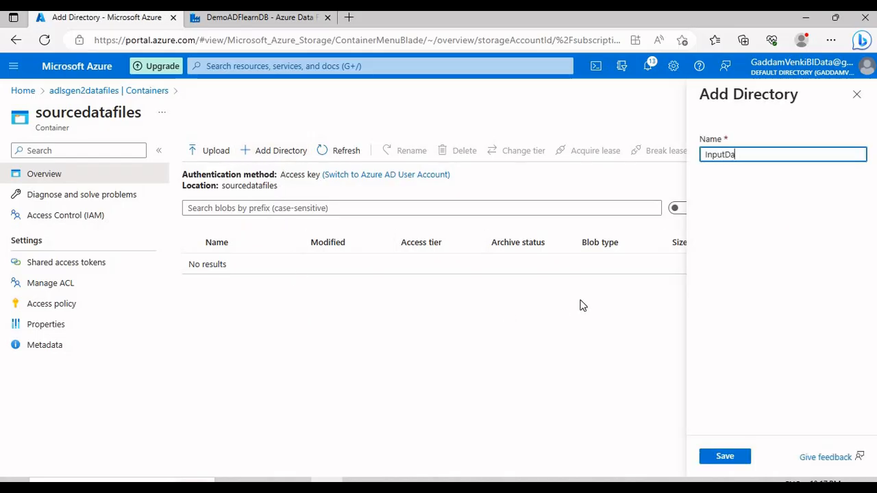
text(taFiles)
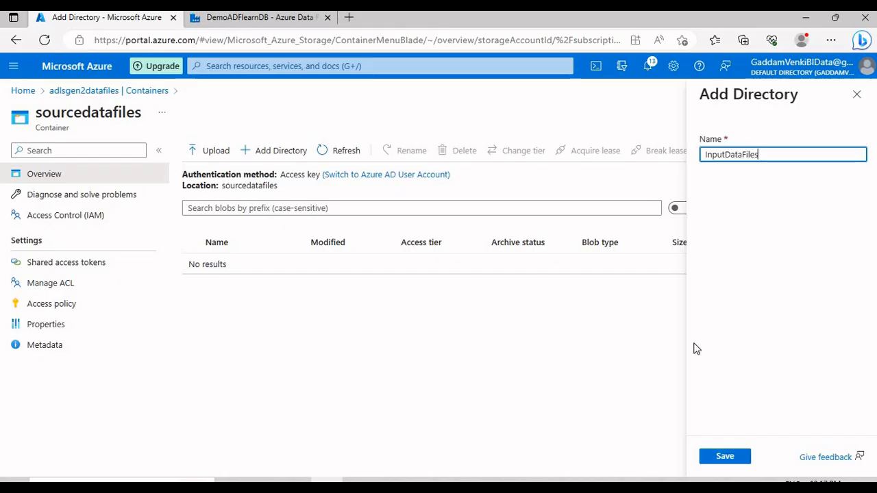
click(724, 457)
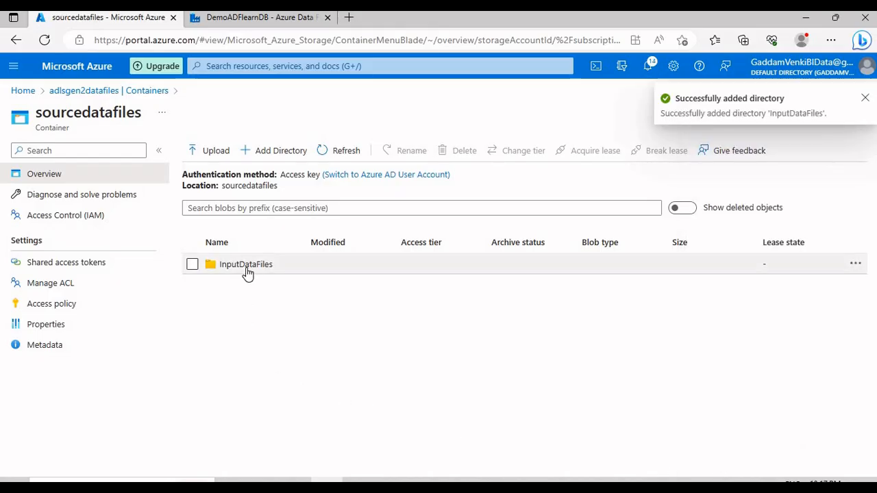
Open the InputDataFiles directory and copy its name from the location path
click(249, 265)
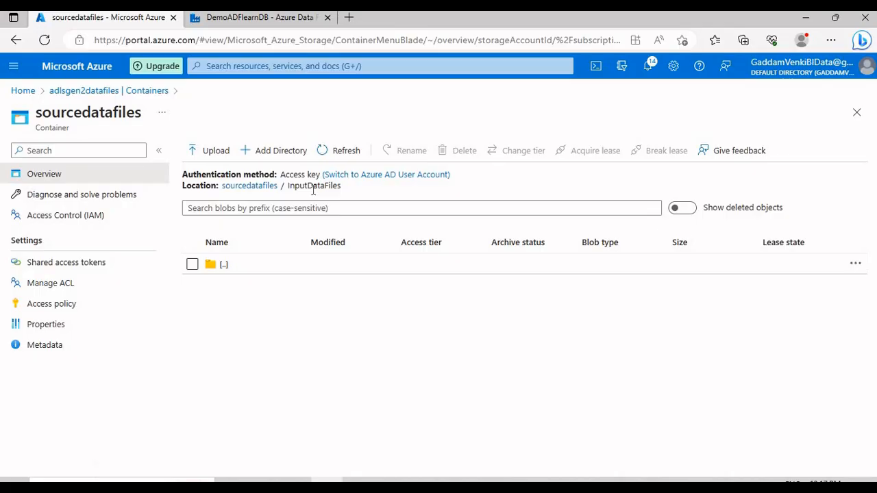
double_click(312, 187)
key(ctrl+c)
click(298, 289)
Switch to the DemoADFlearnDB Data Factory and start a new linked service for Azure Data Lake Storage Gen2
click(268, 24)
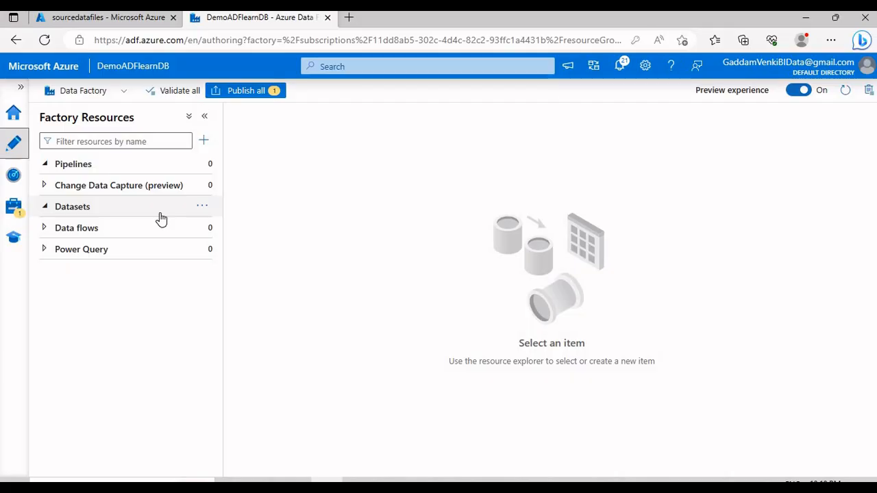
click(13, 207)
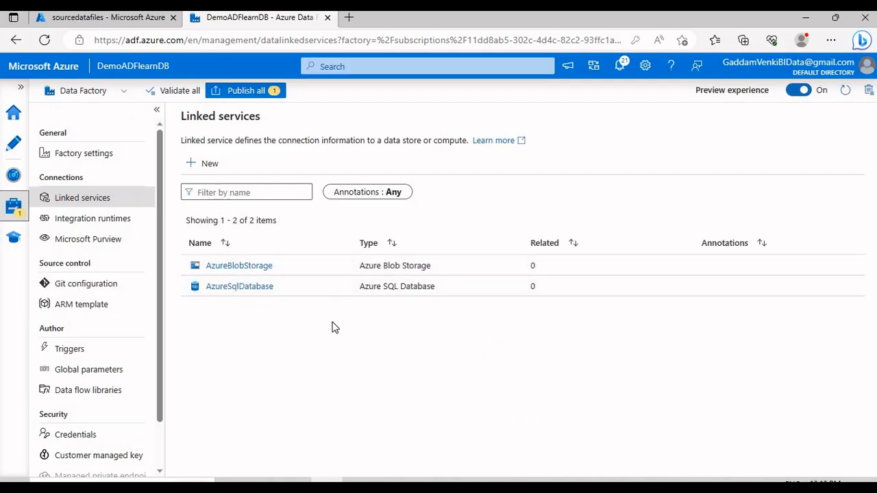
click(199, 172)
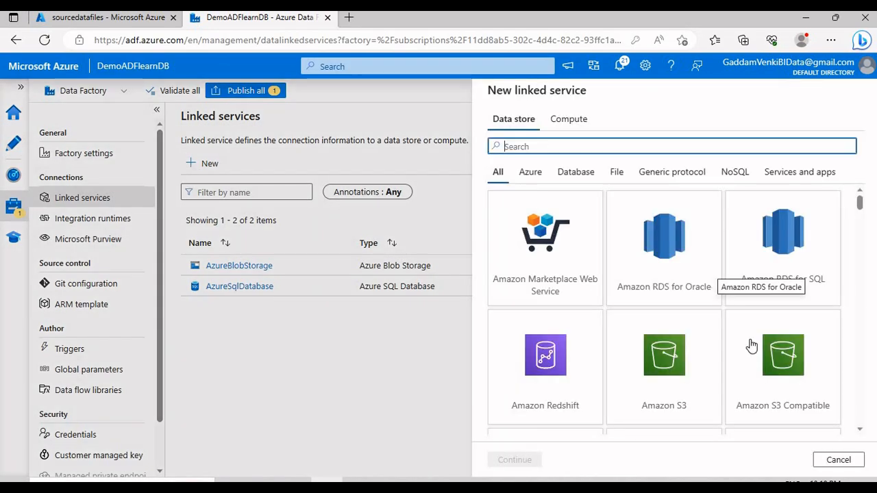
scroll(753, 350, down, 5)
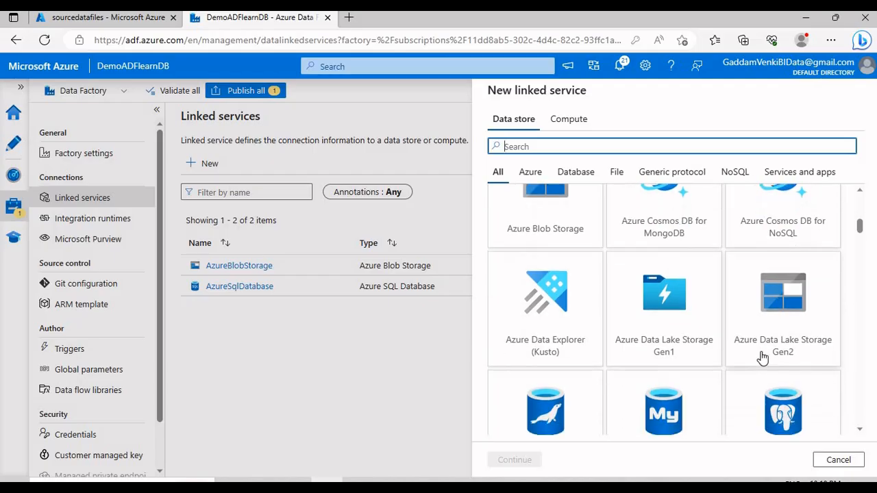
click(789, 348)
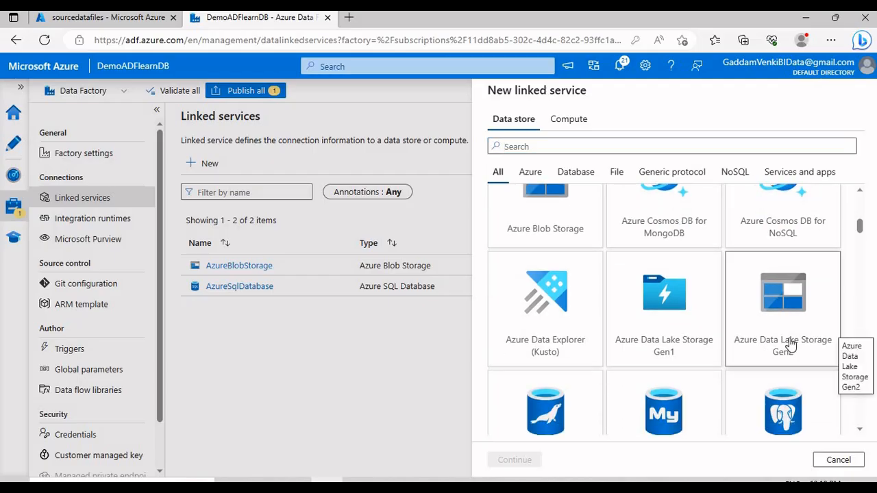
click(514, 460)
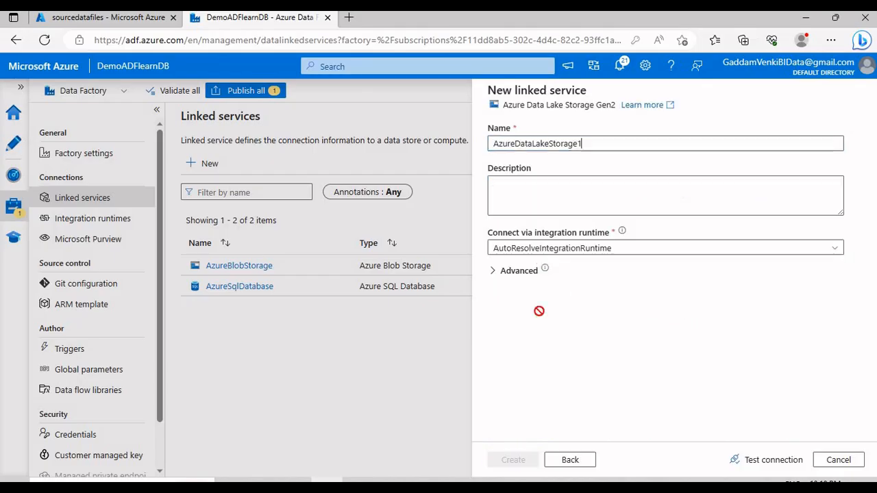
Name the linked service AzureDataLakeStorage and choose the Free Trial subscription with the adlsgen2datafiles storage account
key(BackSpace)
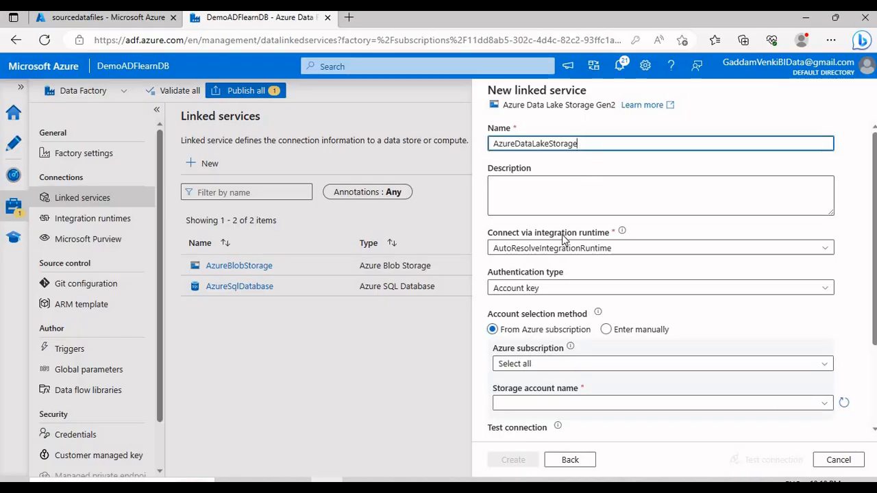
scroll(573, 288, down, 3)
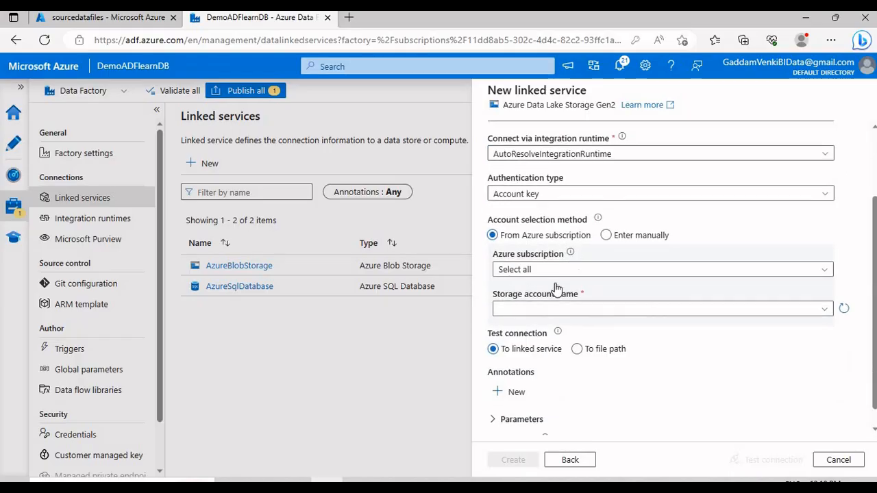
click(557, 271)
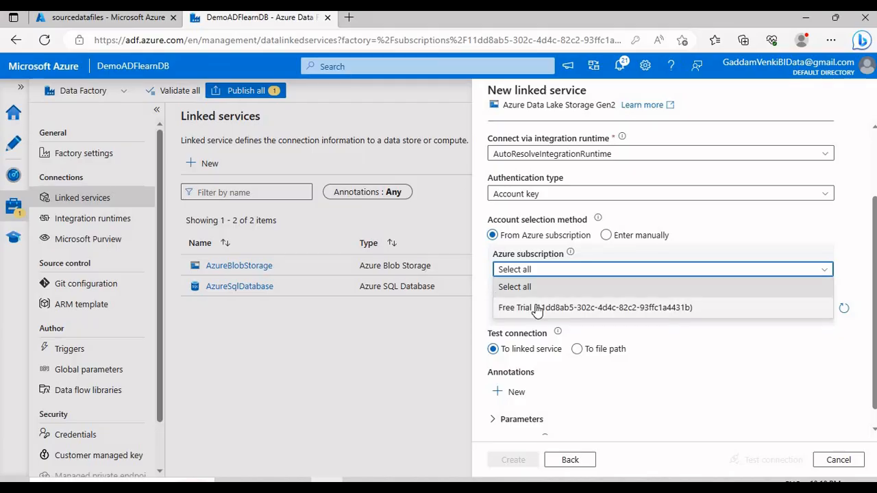
click(537, 310)
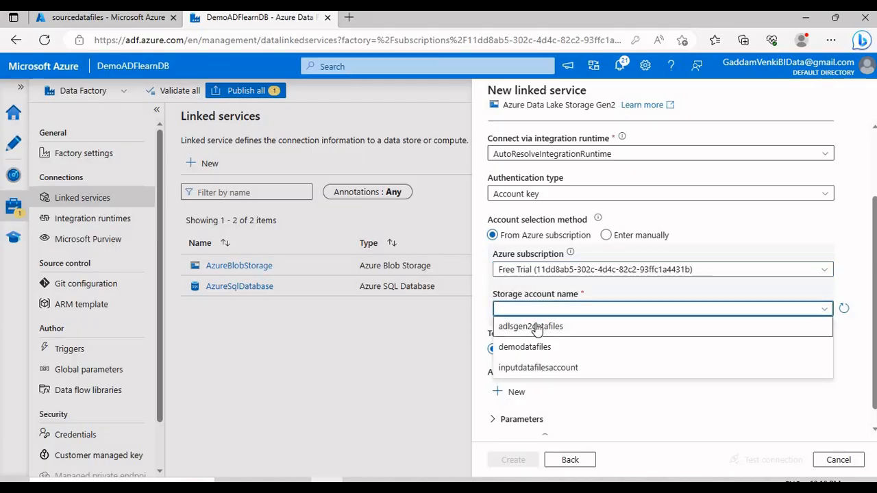
click(534, 327)
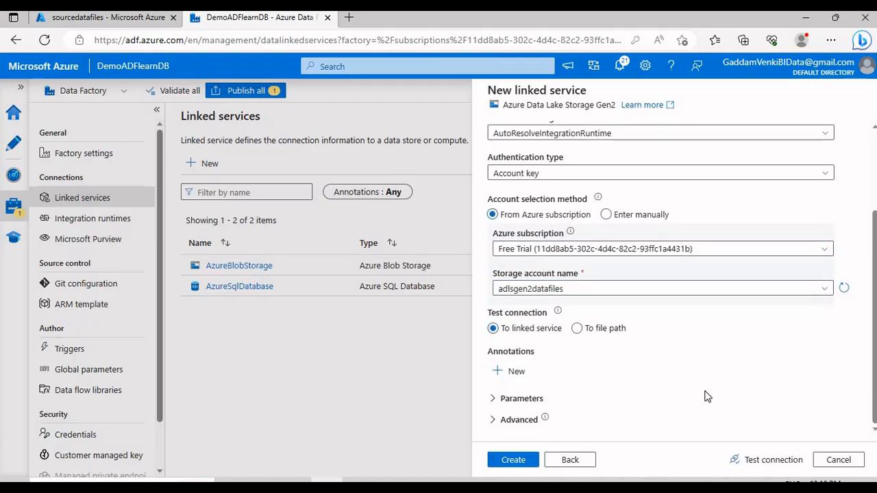
Test the linked service's connection, create it, and dismiss the notification
click(764, 463)
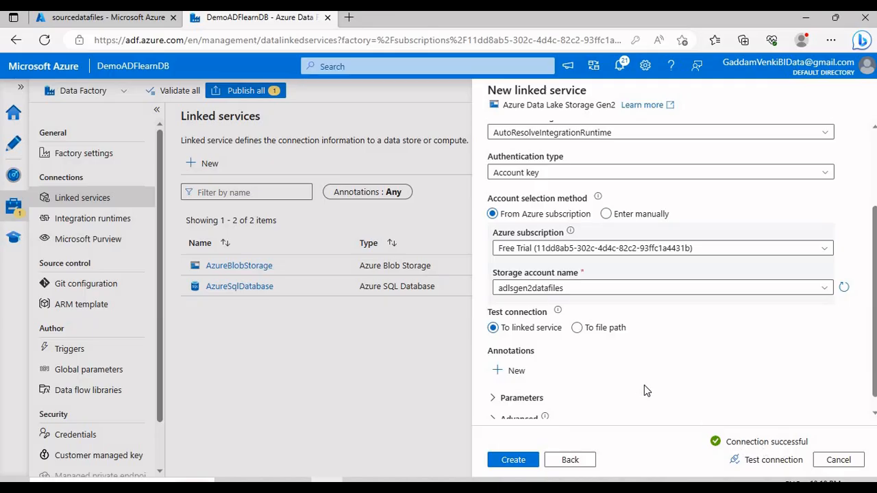
scroll(511, 406, down, 1)
click(513, 460)
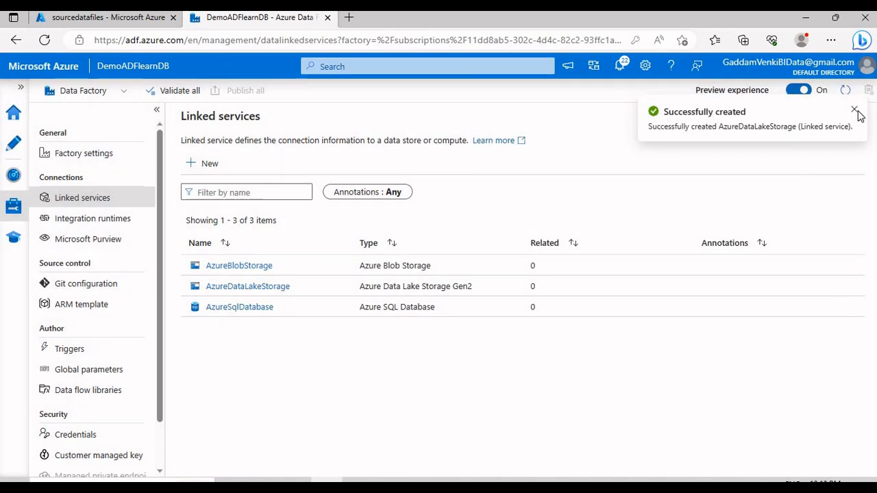
click(857, 112)
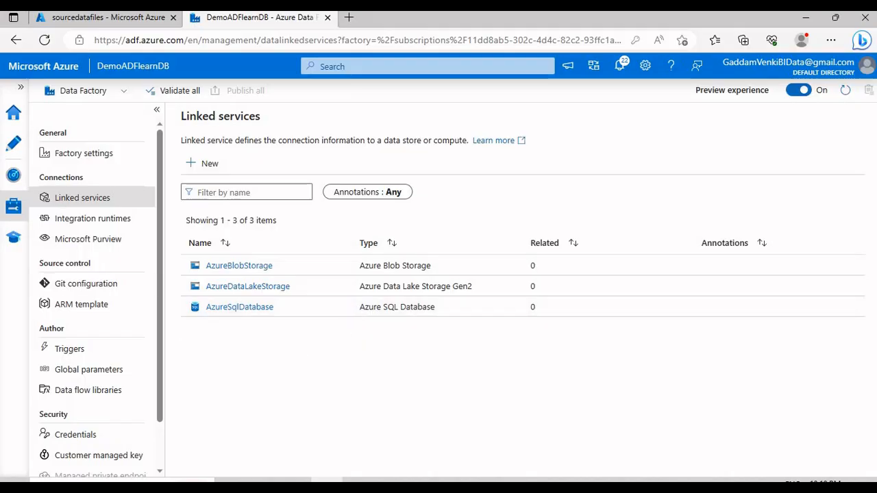
Start a new dataset in the factory's authoring area using Azure Blob Storage and the DelimitedText format
click(14, 152)
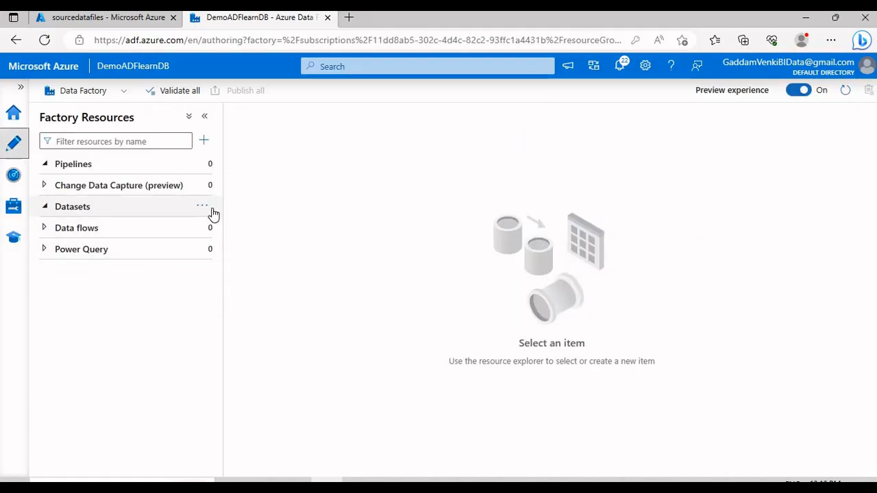
click(213, 211)
click(248, 228)
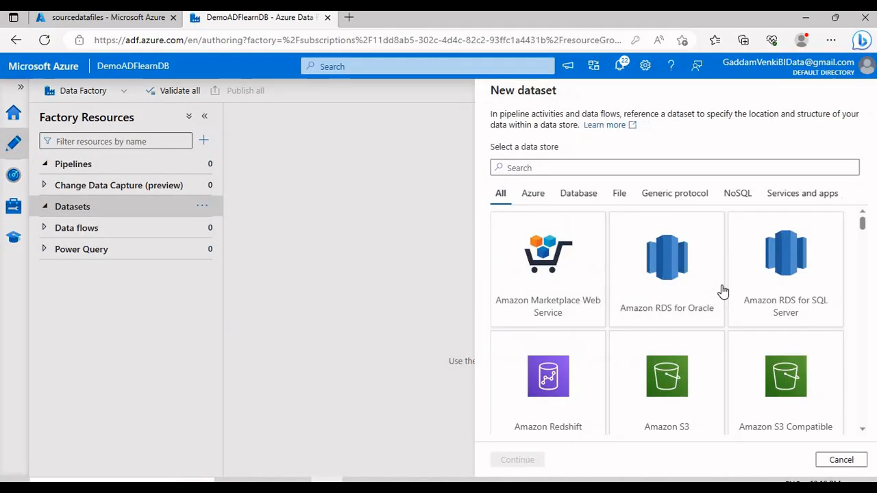
scroll(722, 309, down, 3)
click(682, 263)
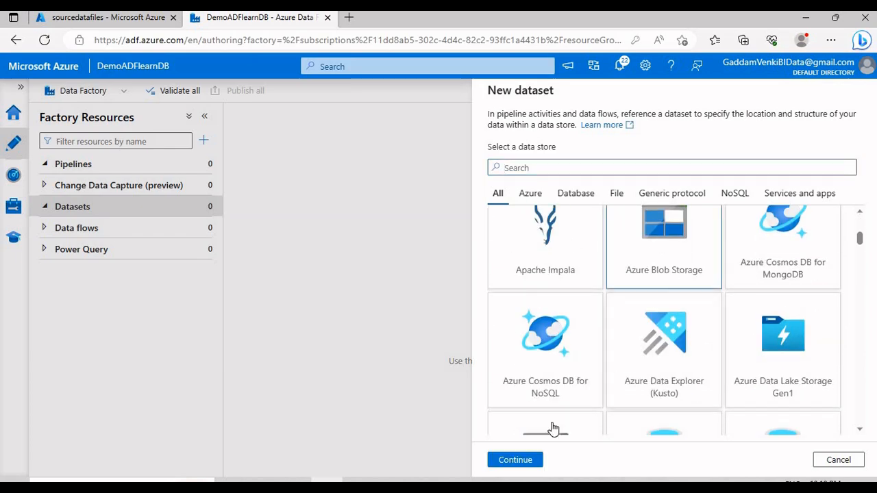
click(520, 459)
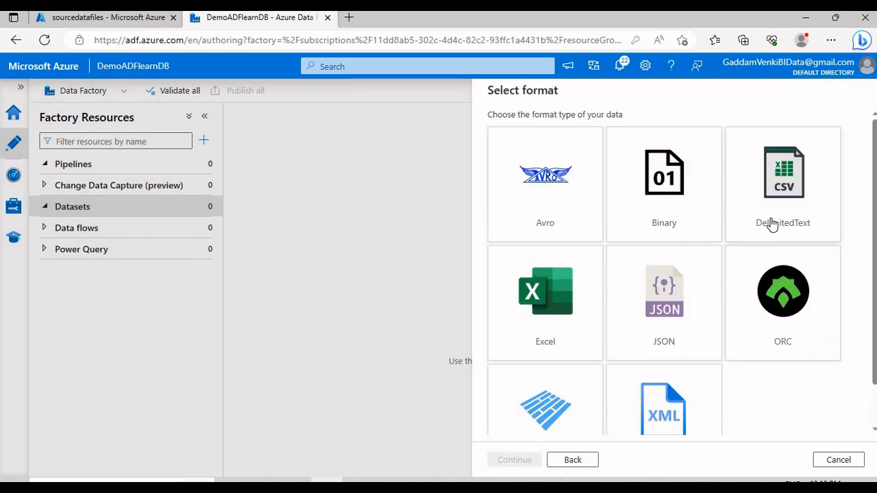
click(773, 222)
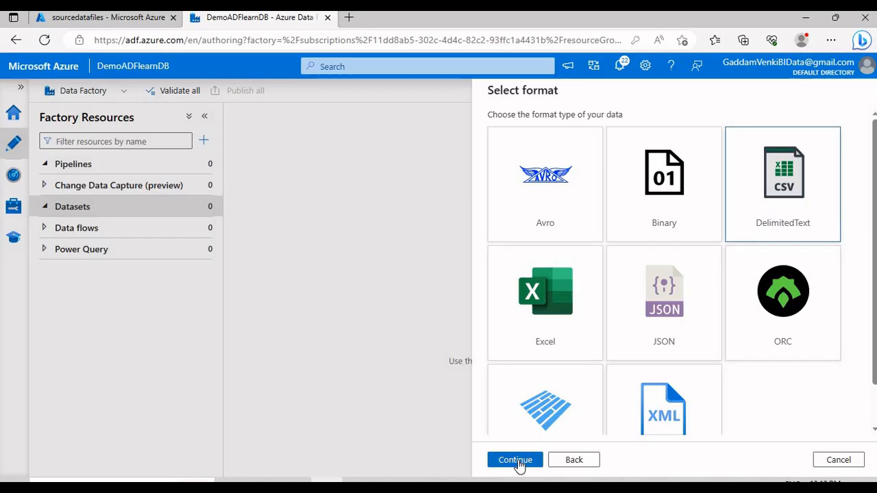
click(518, 462)
Name the dataset InputDataSet and choose the AzureBlobStorage linked service
drag(558, 131, 463, 126)
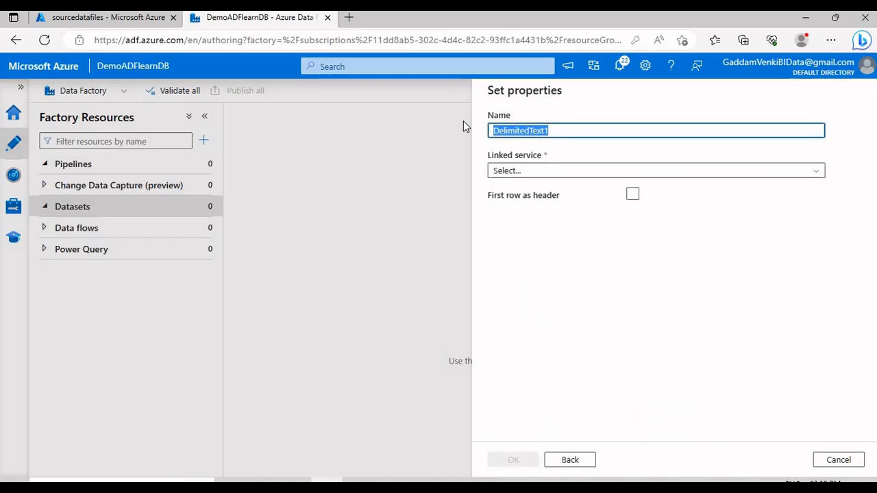
text(Input)
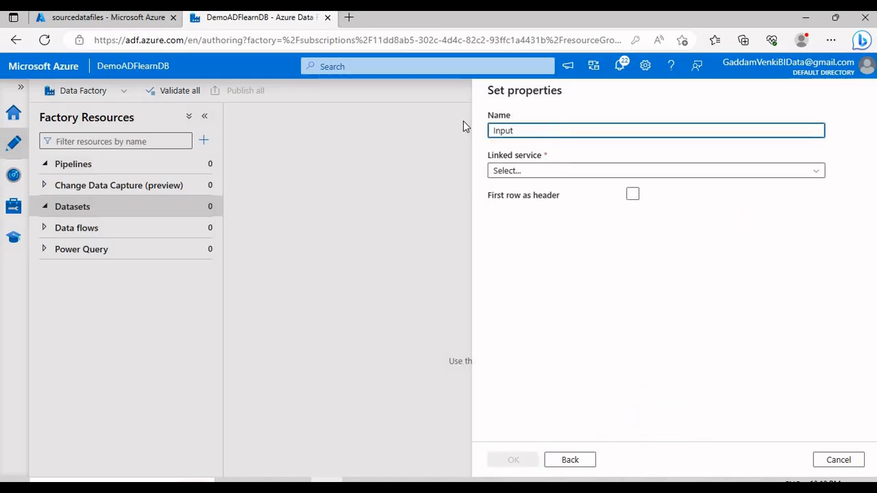
text(DataSet)
click(510, 172)
click(523, 254)
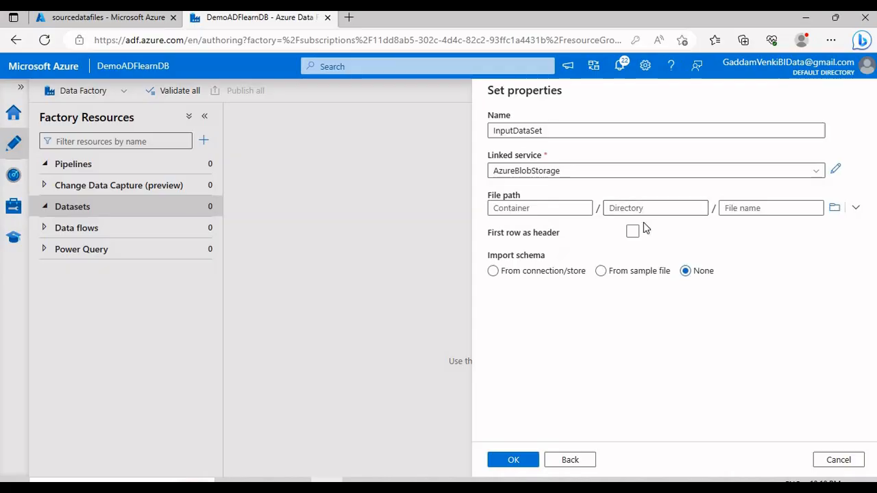
Set the dataset's file path to Dept_1.txt in the TextDataFile folder of the sourcedatafiles container
click(834, 207)
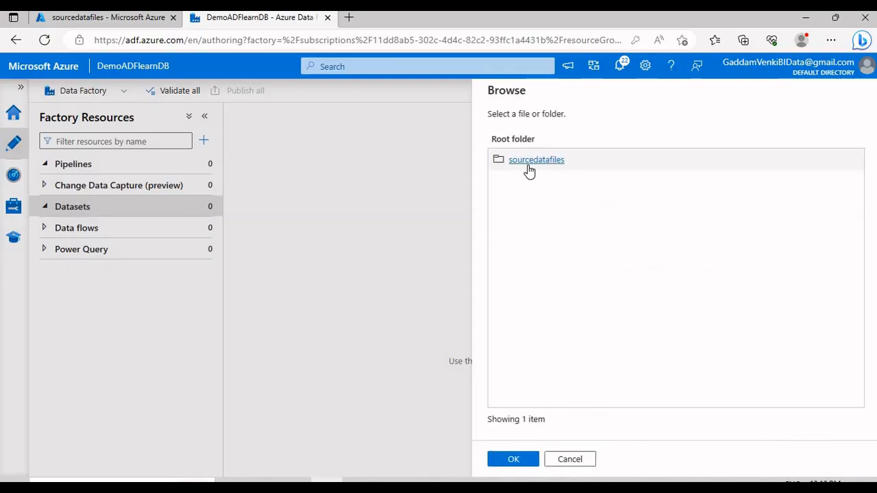
click(528, 166)
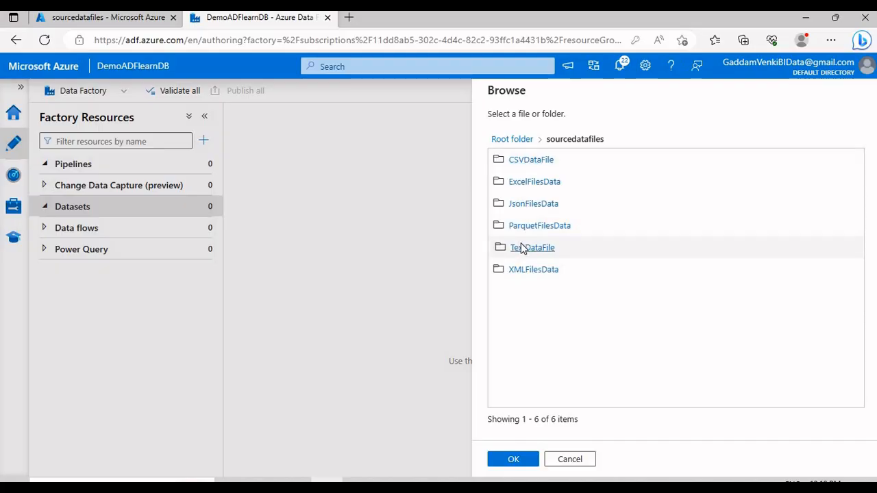
click(528, 247)
double_click(532, 185)
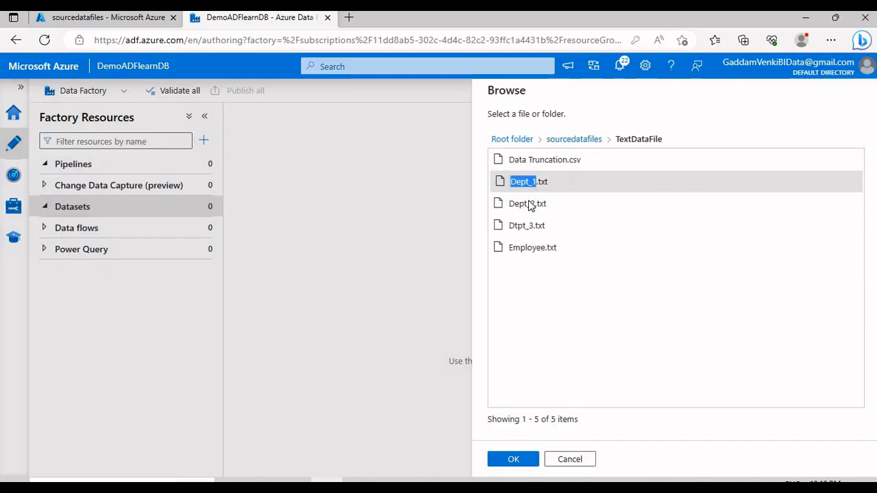
Create the input dataset with its first row as header, hide its properties, and preview its data
click(631, 234)
click(632, 233)
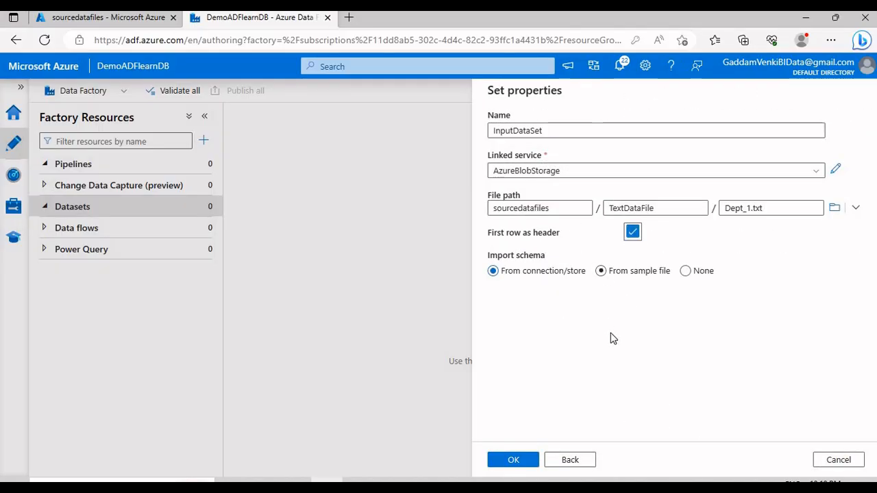
click(523, 462)
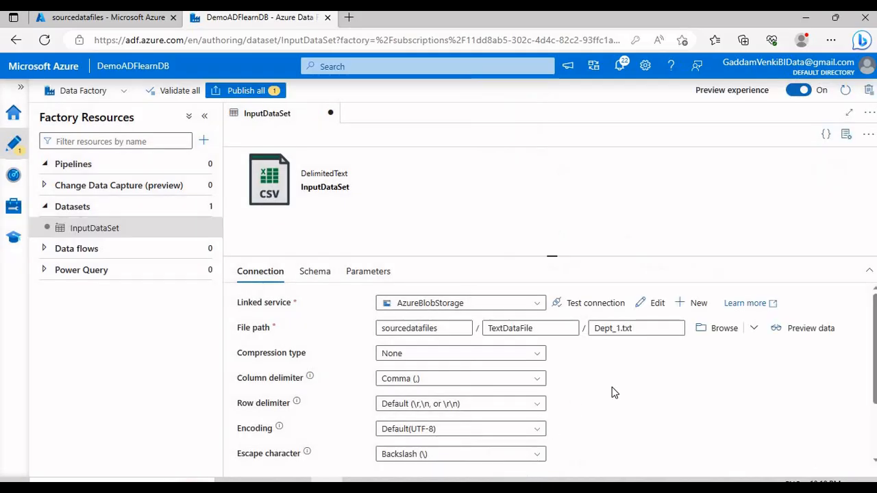
click(847, 134)
click(795, 330)
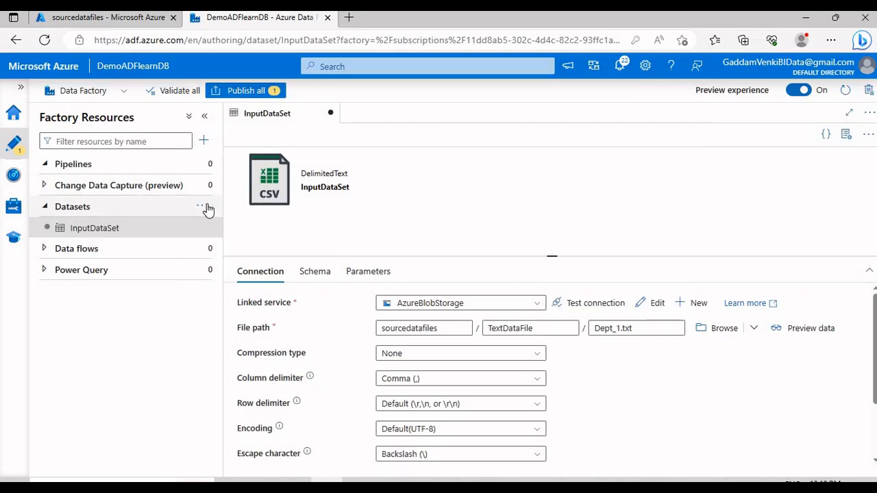
Start another new dataset using Azure Data Lake Storage Gen2 and the DelimitedText format
click(208, 208)
click(243, 224)
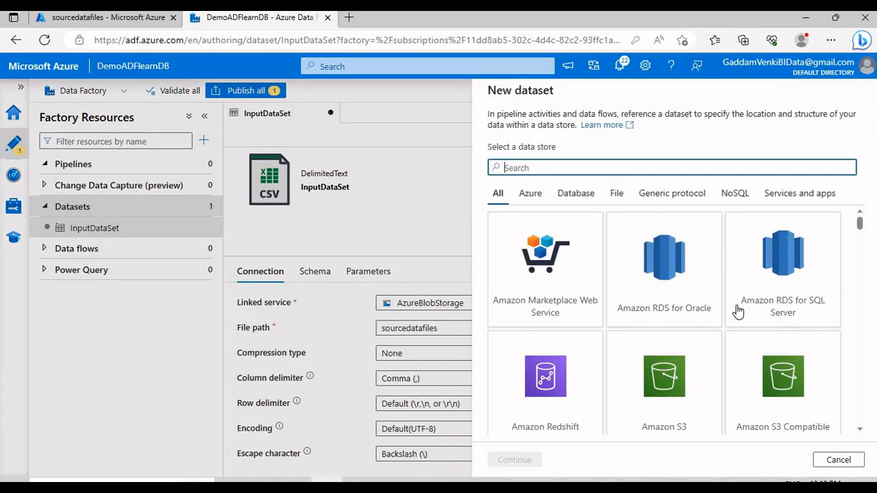
scroll(738, 315, down, 2)
scroll(738, 320, down, 5)
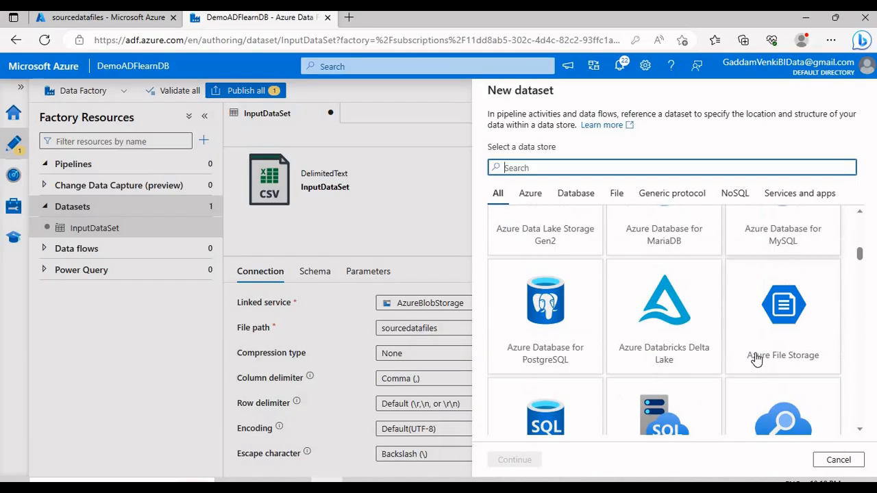
scroll(751, 346, up, 5)
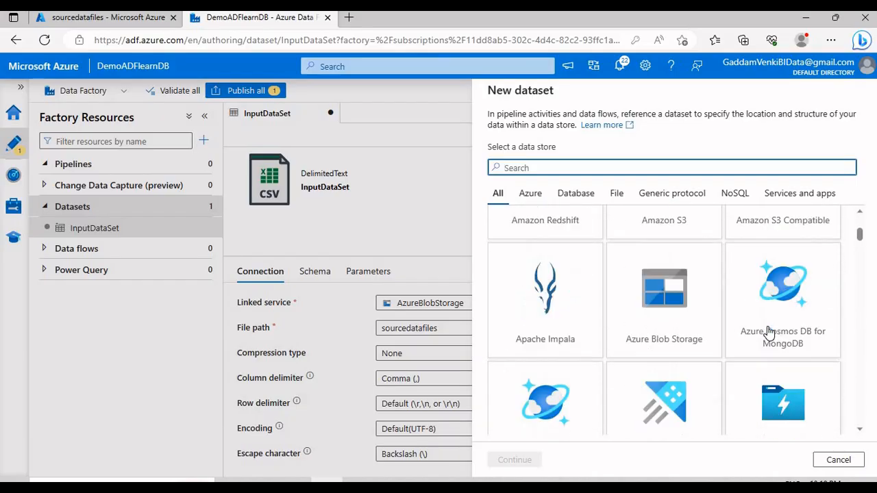
scroll(685, 343, down, 2)
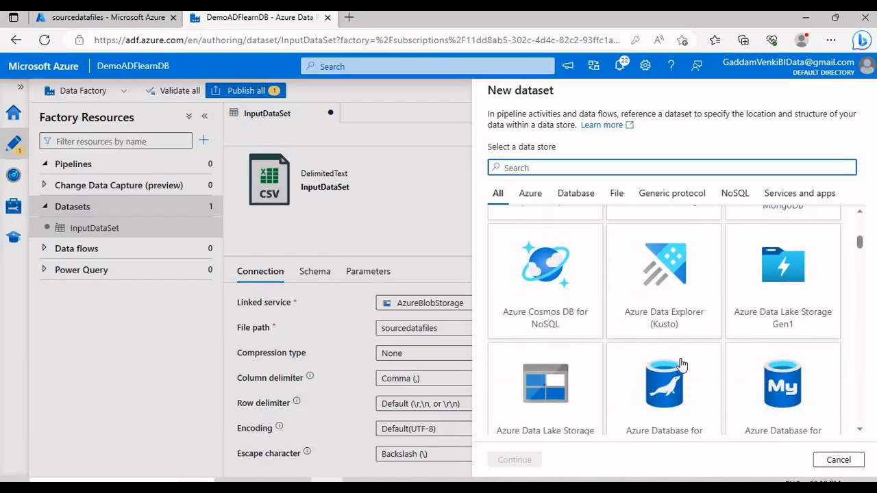
click(546, 403)
scroll(542, 370, down, 2)
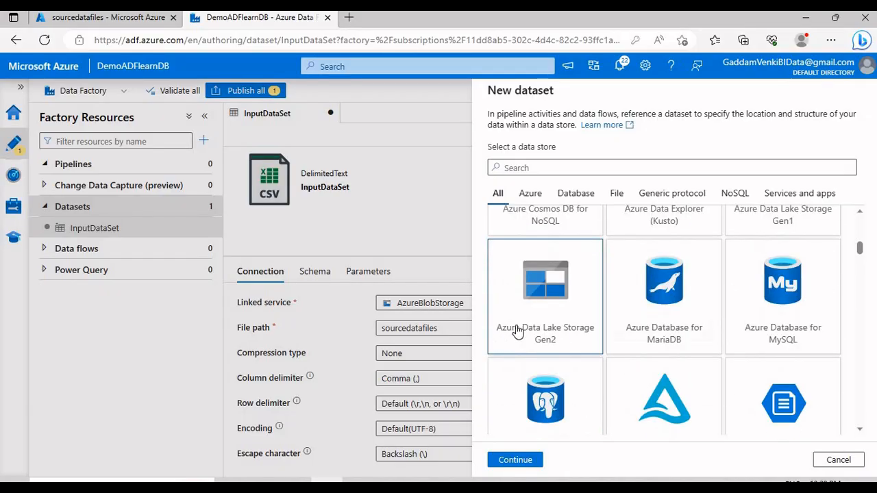
click(526, 463)
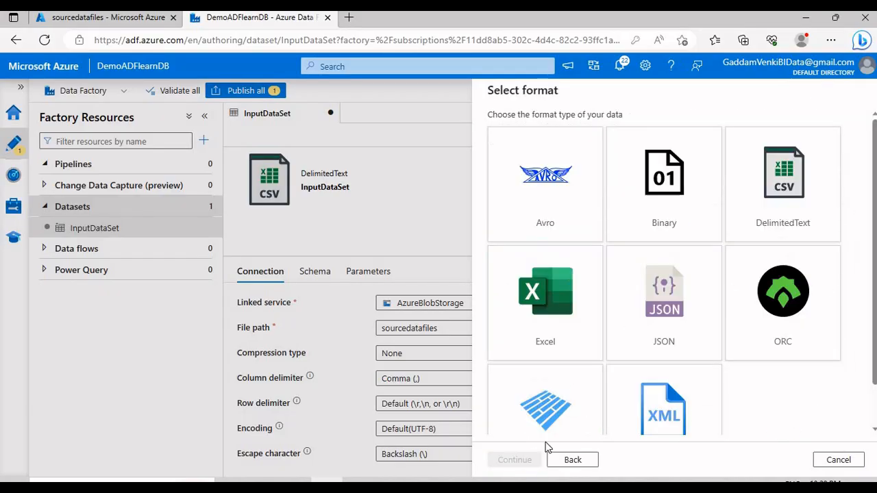
click(788, 216)
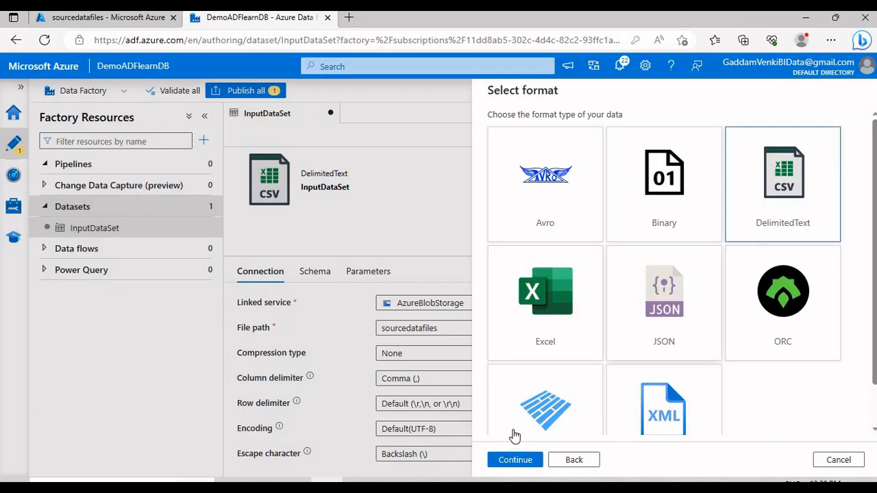
click(514, 460)
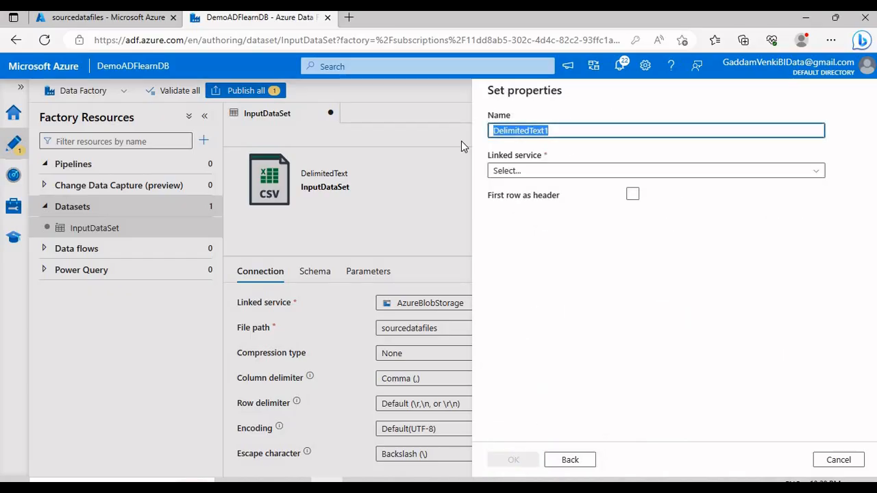
Name the dataset DestinationdataSet and choose the AzureDataLakeStorage linked service
text(Dest)
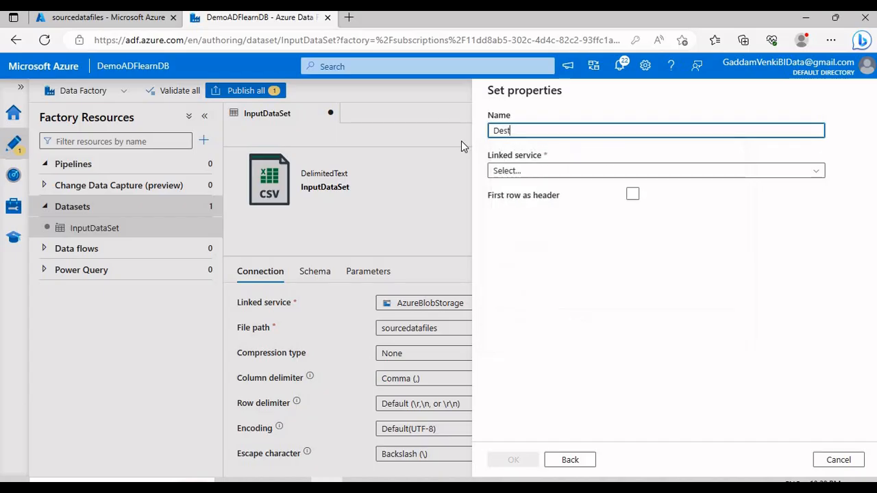
text(ination)
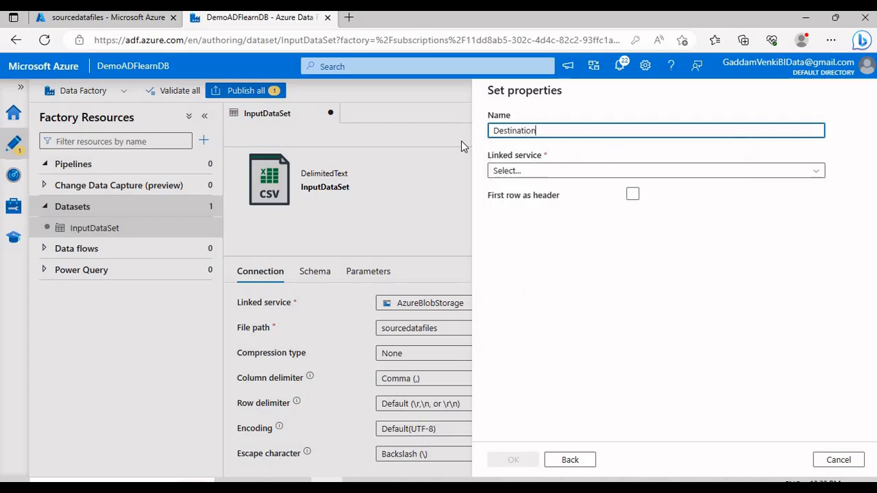
text(dataSet)
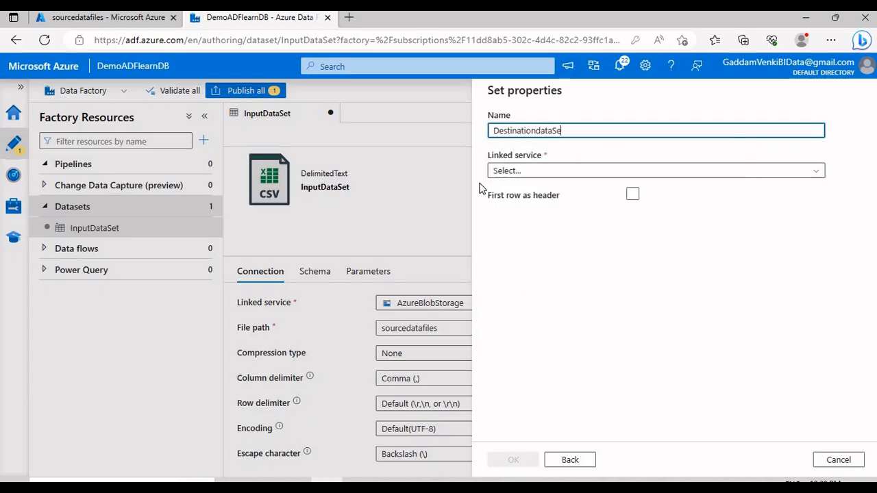
click(542, 173)
click(524, 255)
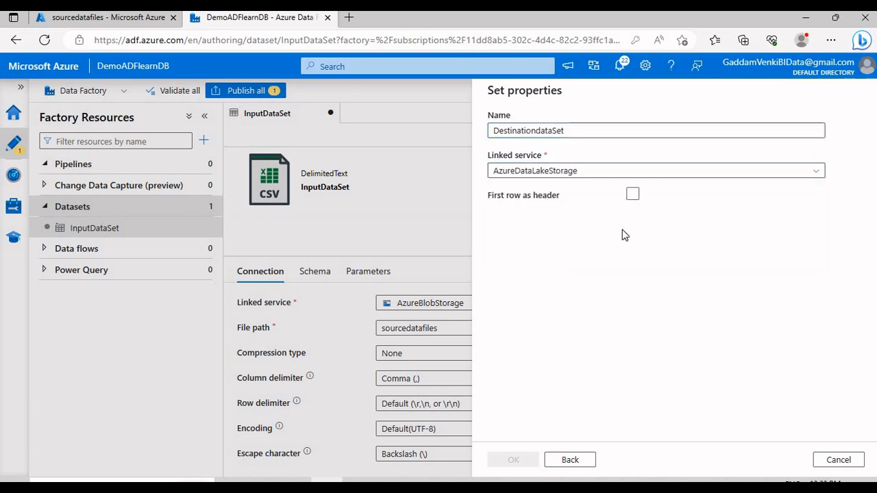
Enable first row as header and set the destination path to the InputDataFiles directory in sourcedatafiles
click(632, 233)
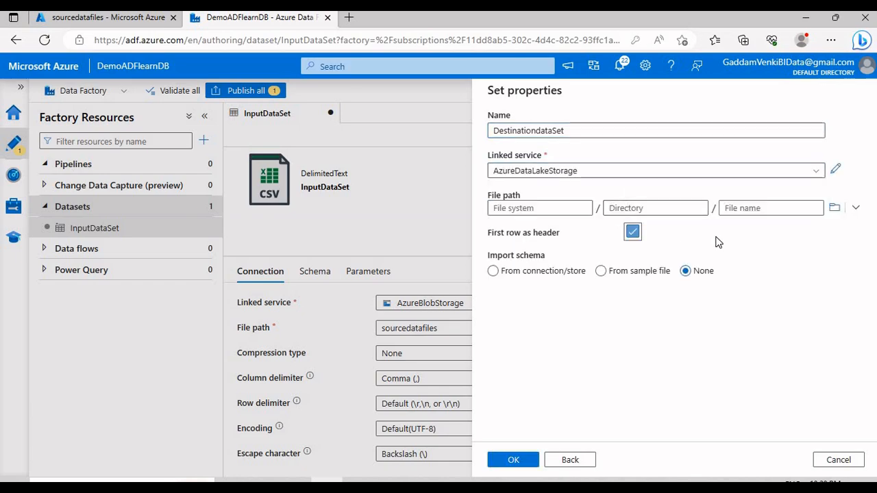
click(832, 214)
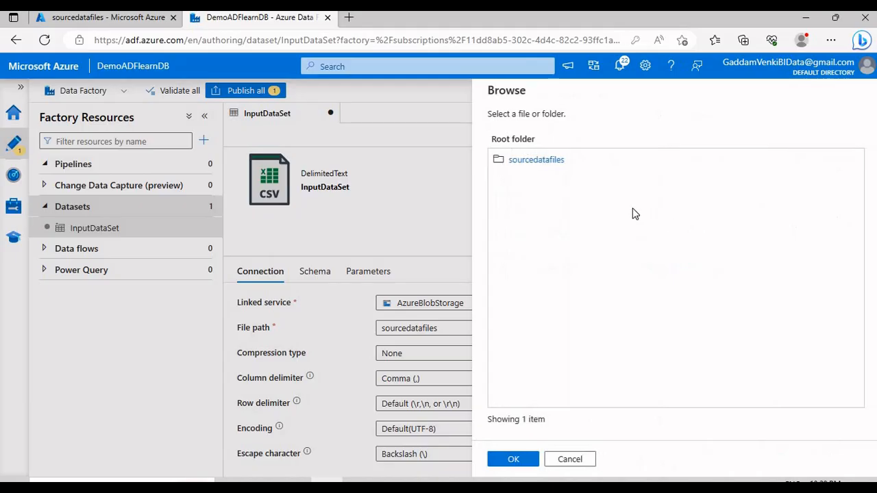
click(542, 162)
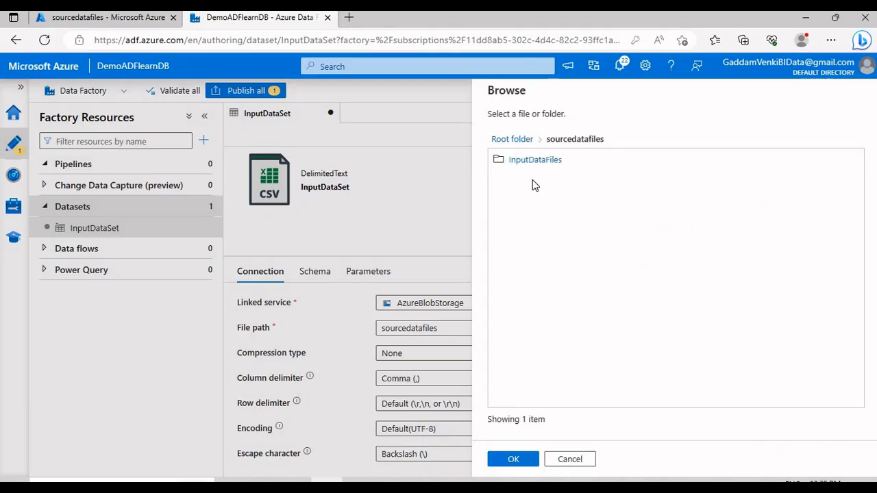
click(532, 160)
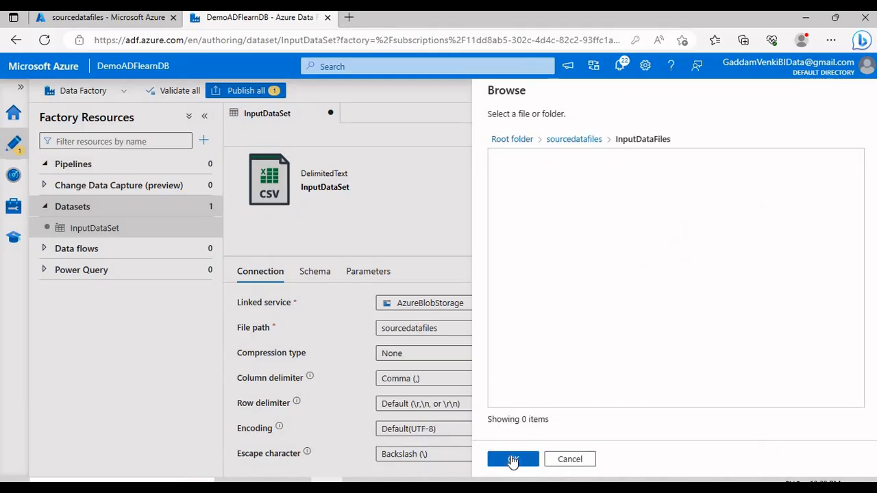
click(513, 461)
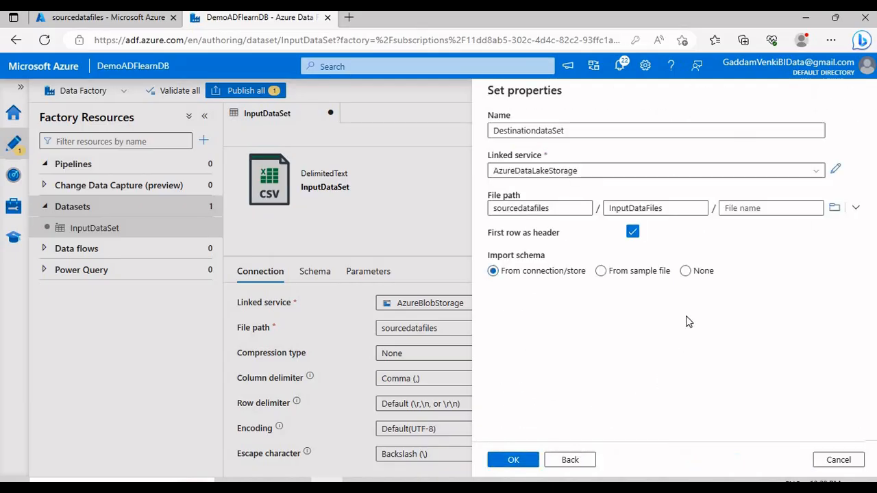
Enter Emp.txt as the destination file name, set schema import to None, and create the dataset
click(741, 210)
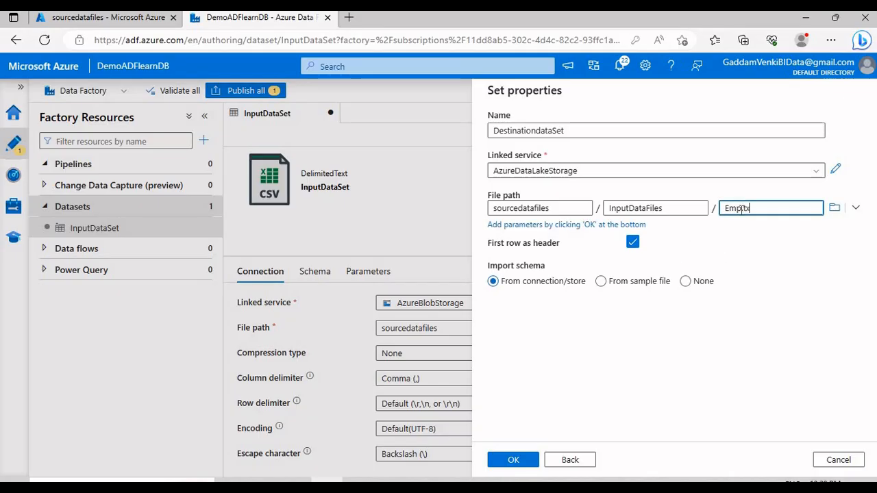
click(747, 345)
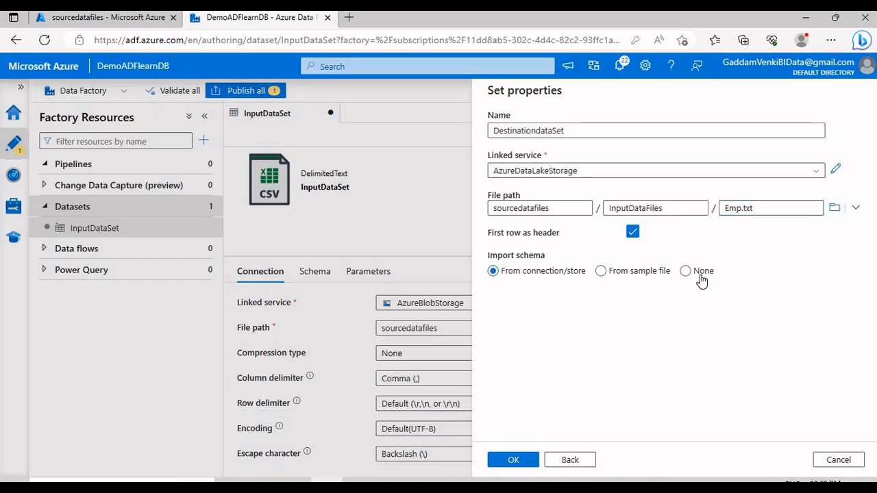
click(700, 273)
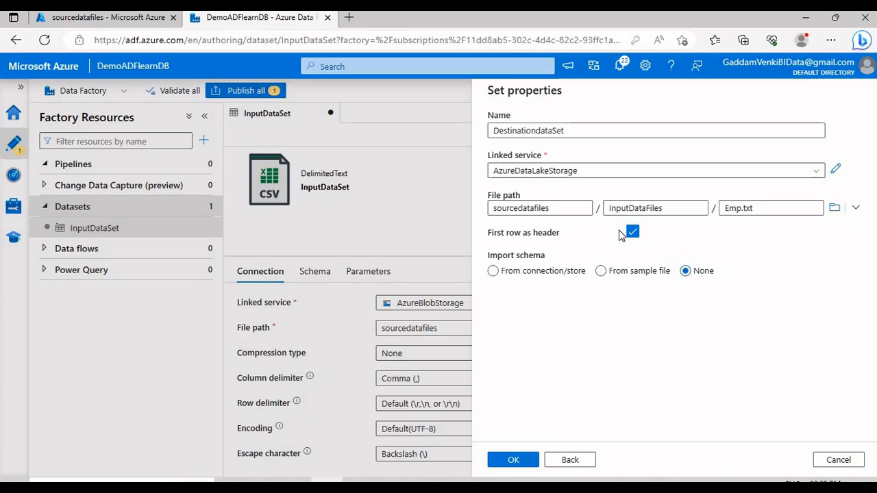
click(511, 461)
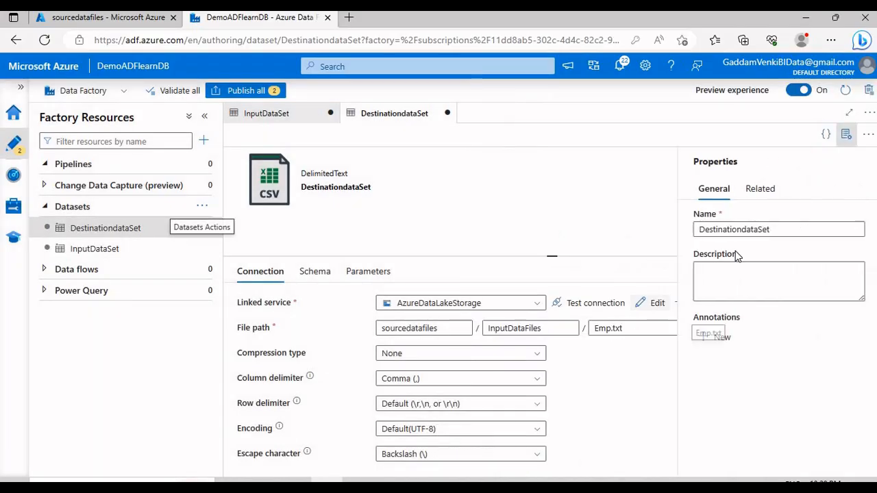
Collapse the DestinationdataSet properties and create a new blank pipeline
click(846, 134)
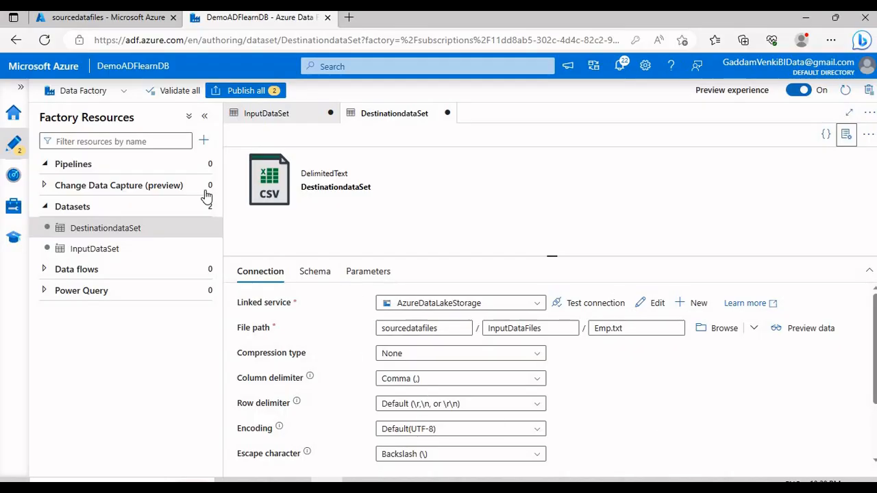
click(206, 166)
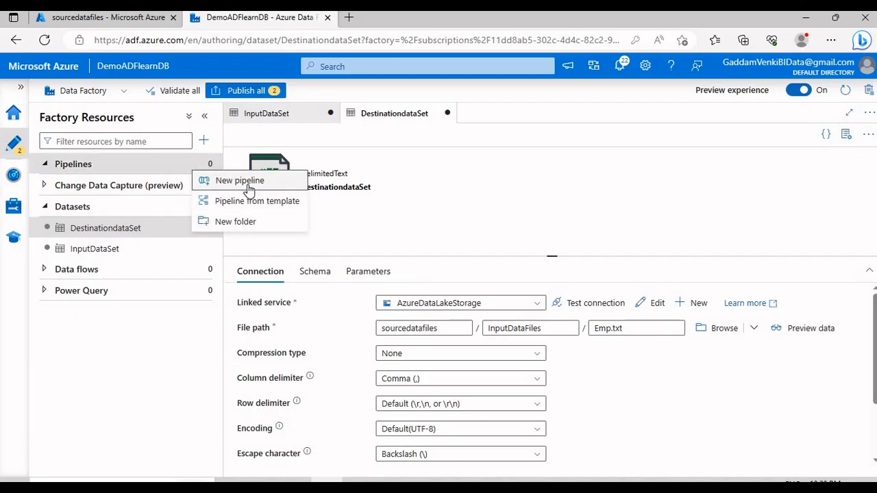
click(226, 183)
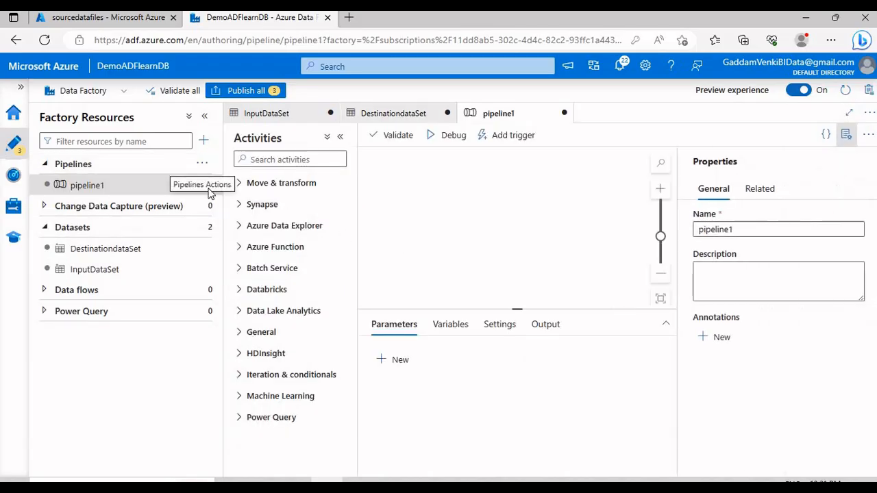
Add a Copy data activity from Move & transform to the pipeline canvas and collapse the side panes for more room
click(240, 183)
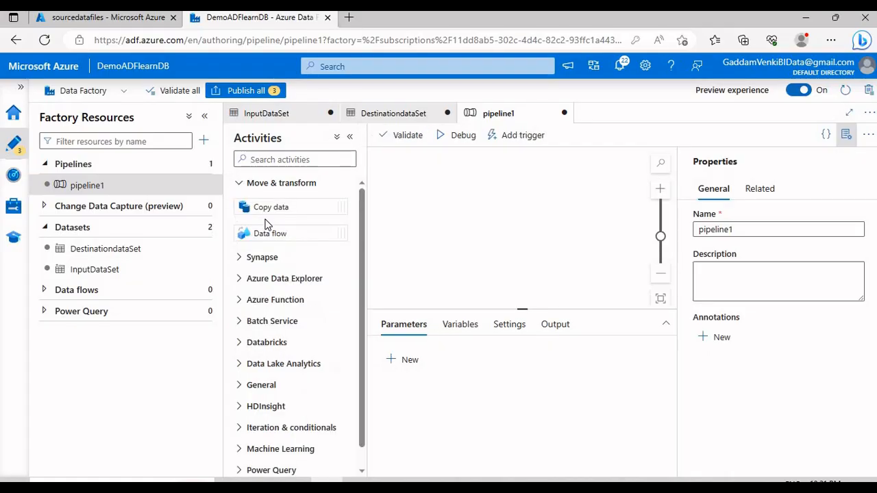
drag(267, 207, 505, 226)
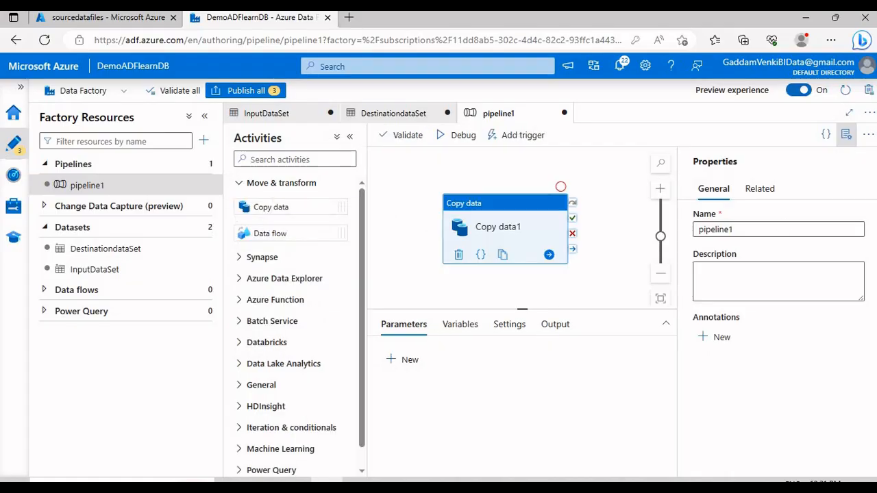
click(847, 135)
click(349, 136)
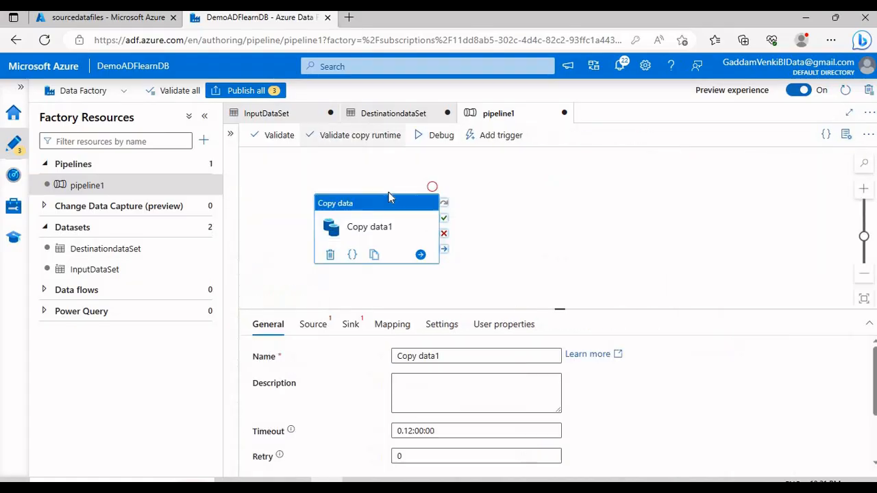
Set the Copy data activity's source dataset to InputDataSet and its sink dataset to DestinationdataSet
click(315, 326)
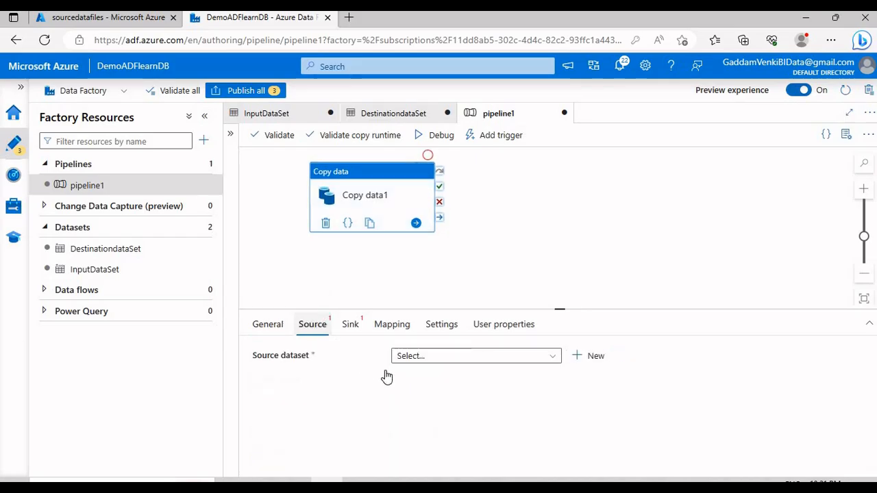
click(411, 357)
click(436, 414)
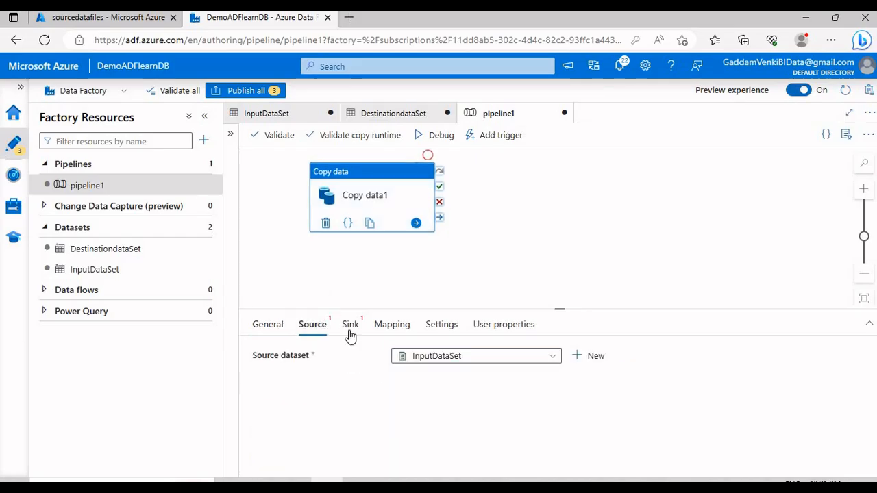
click(349, 325)
click(418, 356)
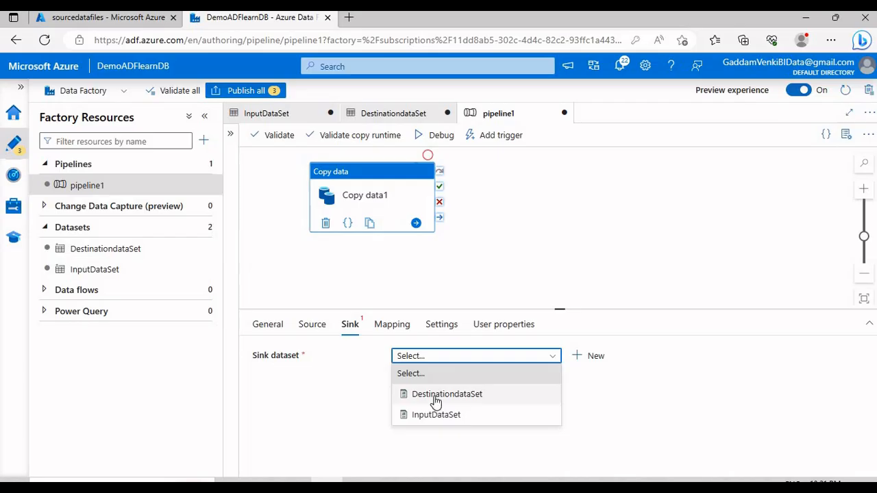
click(418, 393)
Import the schemas into the Copy data activity's column mapping and enlarge the configuration area to show all rows
click(385, 326)
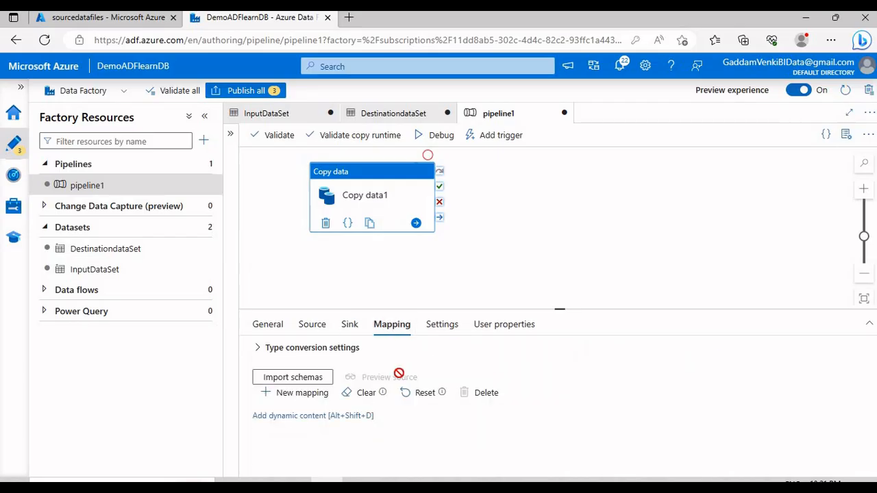
click(319, 377)
drag(557, 309, 558, 237)
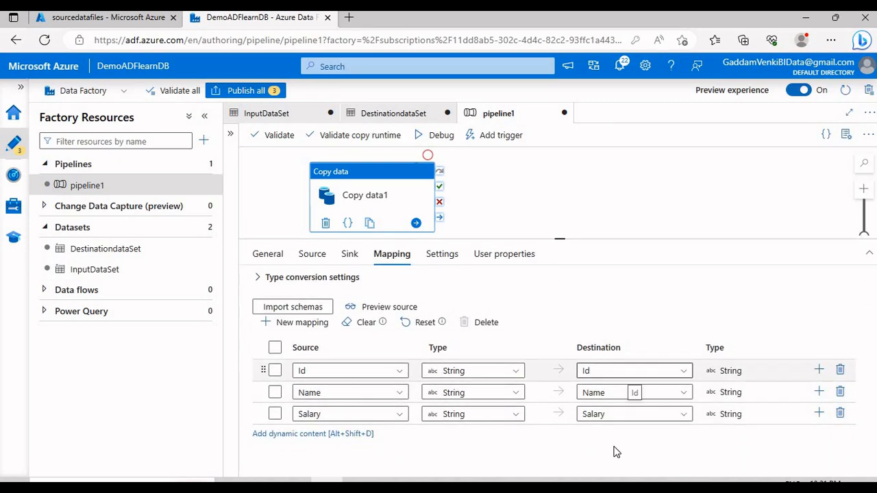
Set the copy activity's maximum data integration unit to 2 and auto-generate its source and destination user properties
click(442, 255)
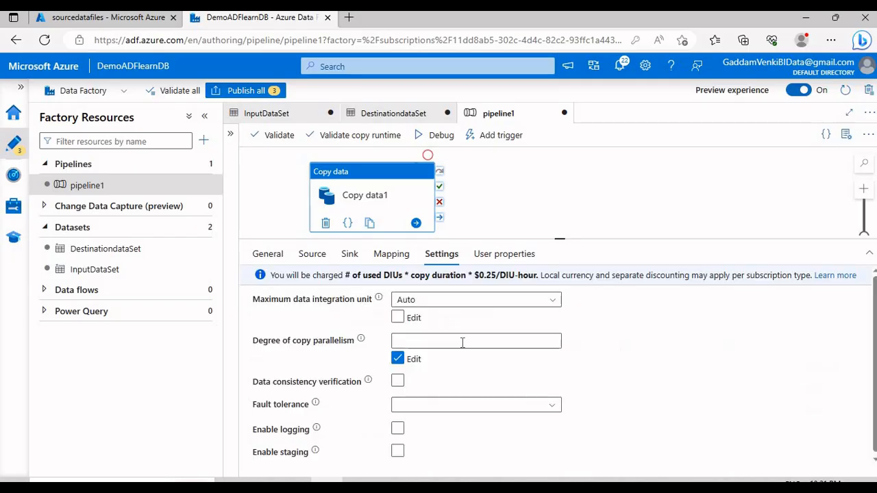
click(455, 302)
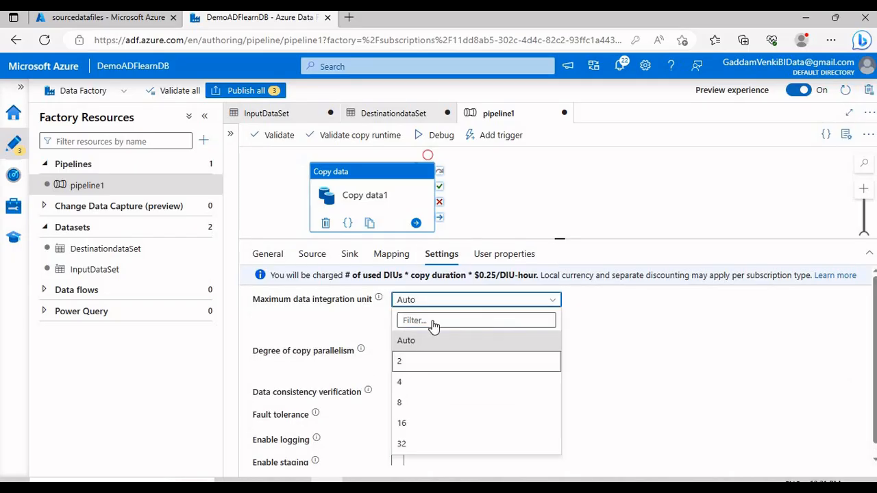
click(435, 335)
click(502, 255)
click(349, 290)
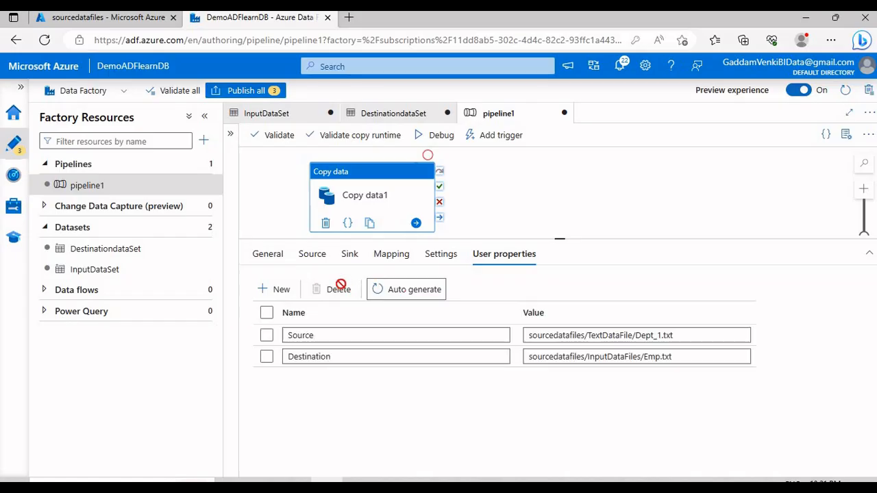
Review the Copy data activity's source, sink, mapping, settings and user properties
drag(349, 174, 353, 174)
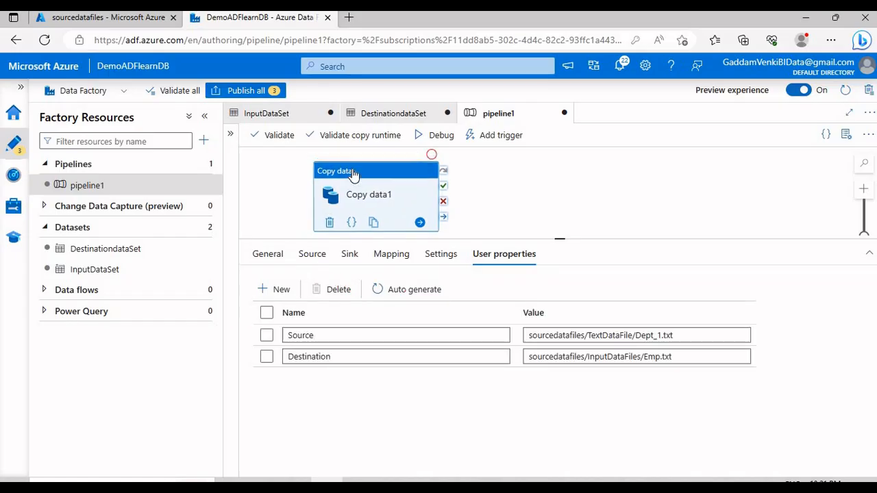
click(313, 256)
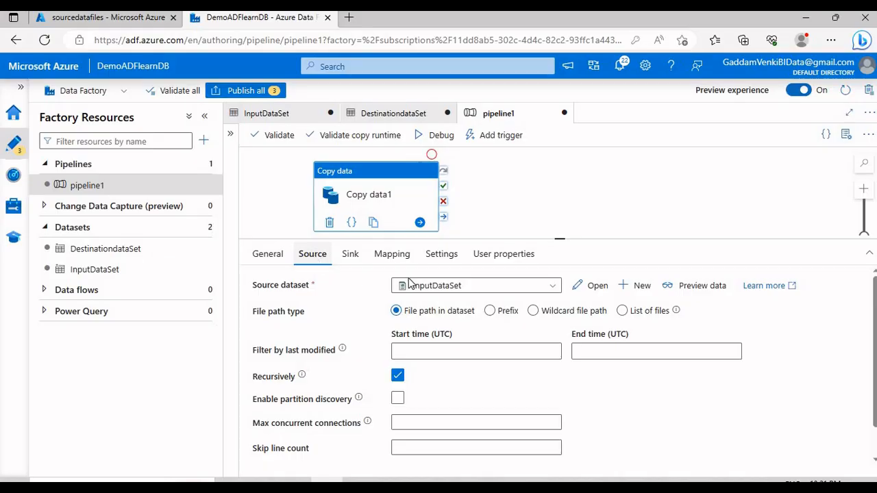
click(348, 255)
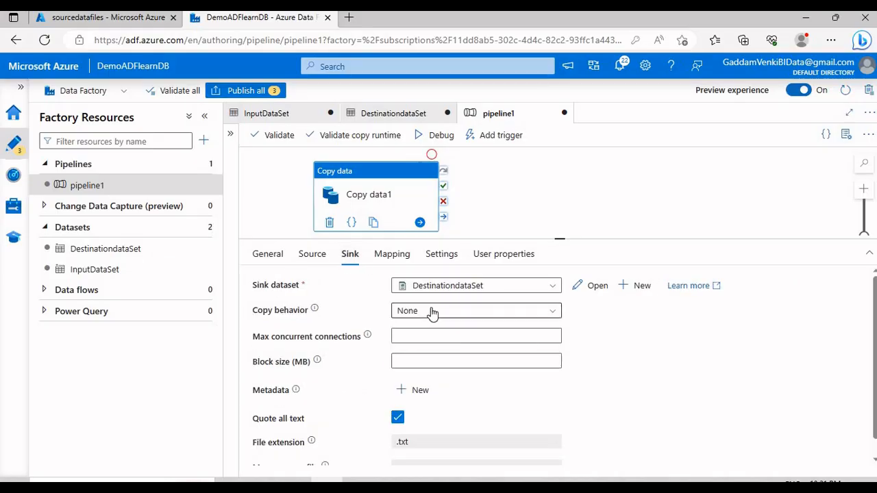
scroll(432, 313, down, 1)
scroll(433, 313, up, 1)
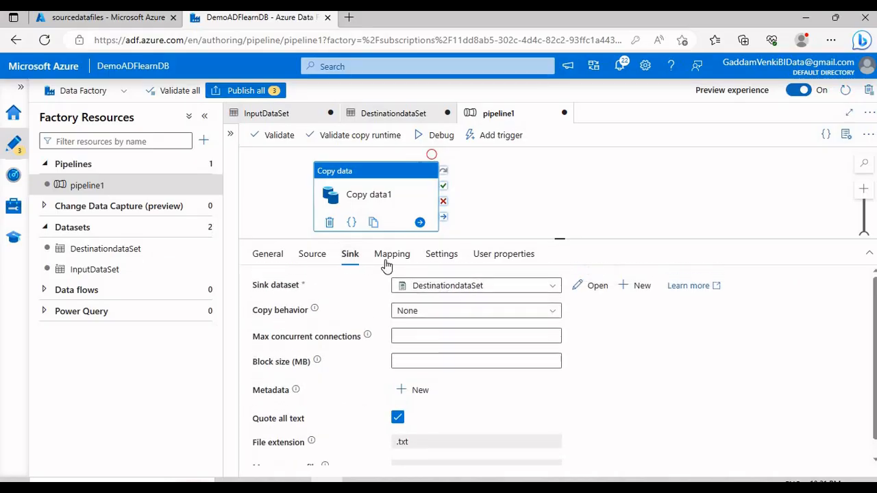
click(389, 259)
click(459, 259)
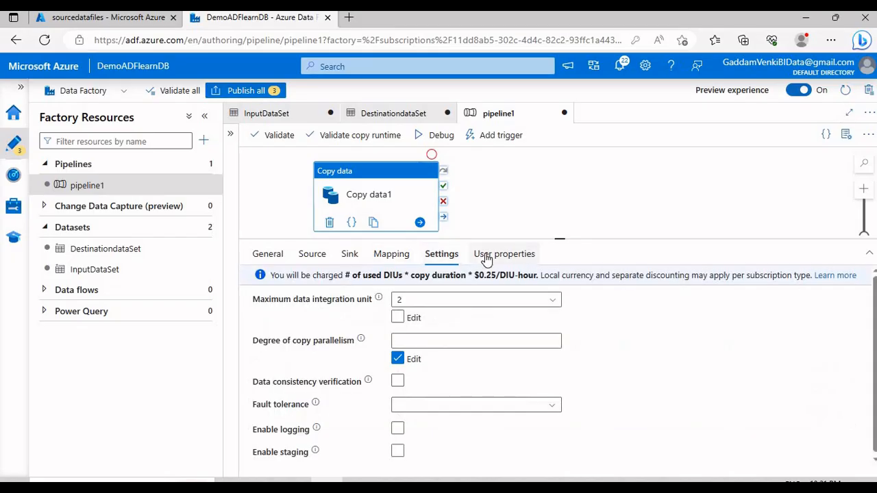
click(500, 255)
Validate the pipeline, close the validation output, and start a debug run
click(296, 161)
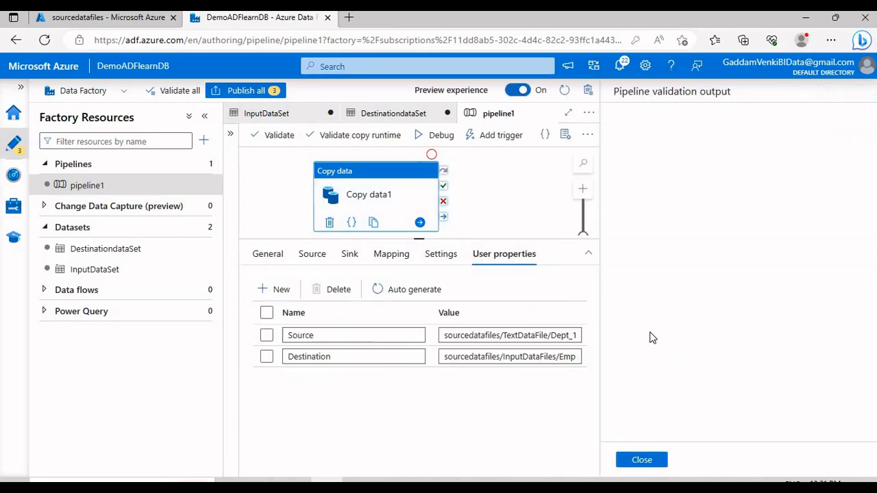
click(640, 459)
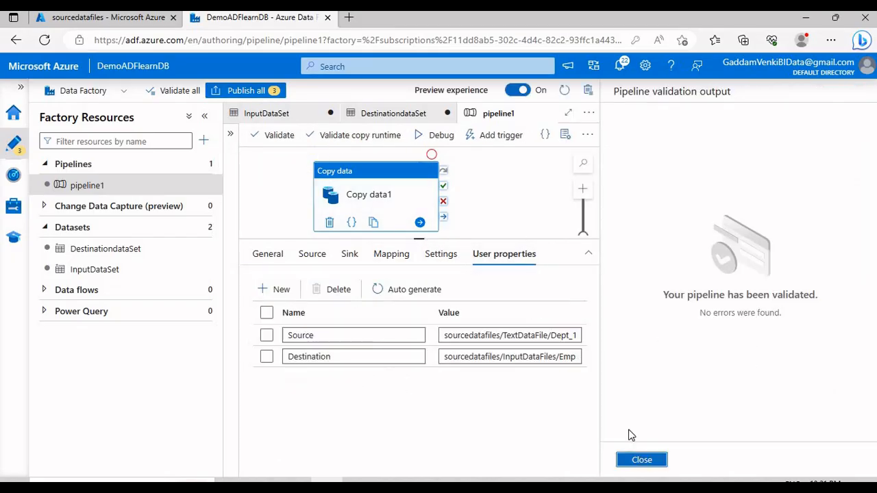
click(434, 137)
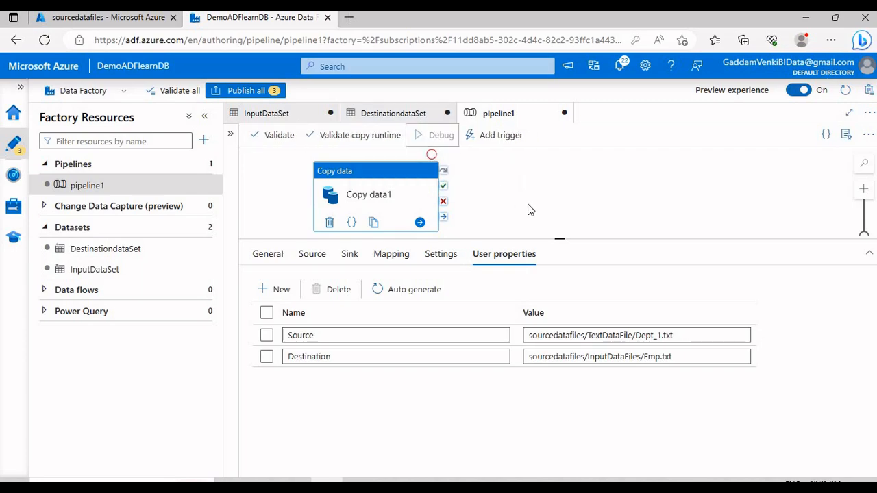
click(527, 209)
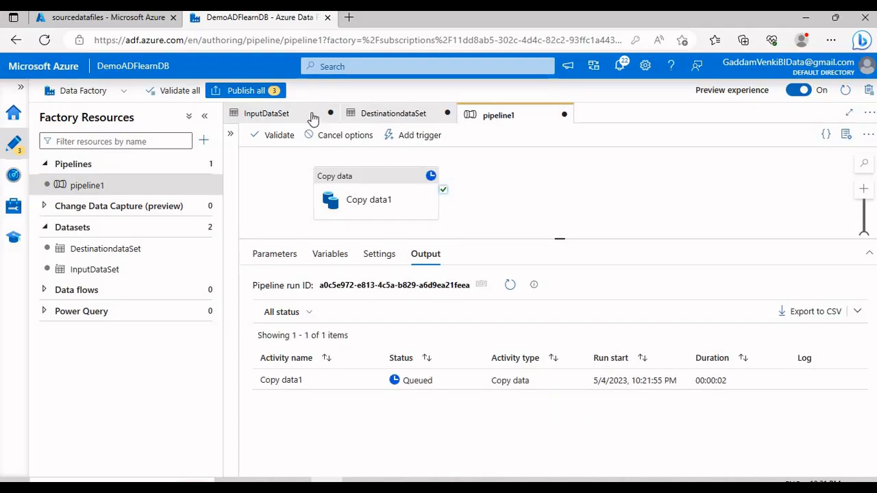
Switch to the sourcedatafiles container in the Azure portal, refresh the InputDataFiles directory, and examine the contents of Emp.txt
click(113, 19)
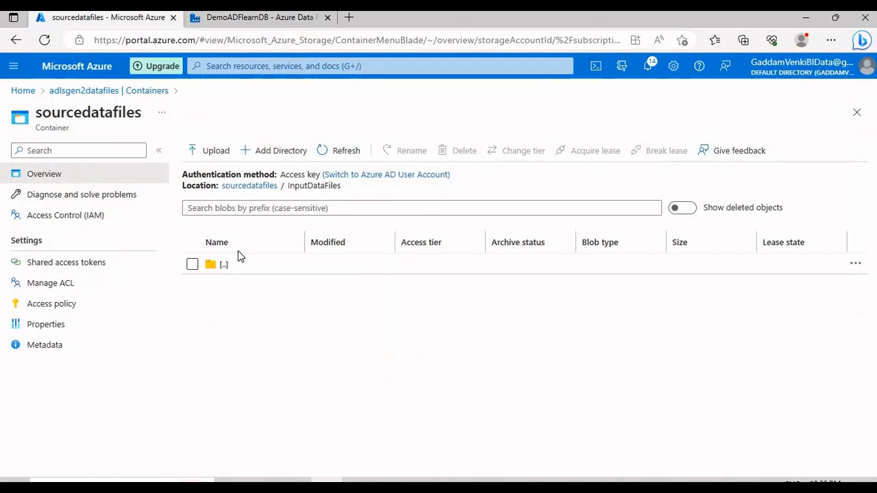
click(336, 153)
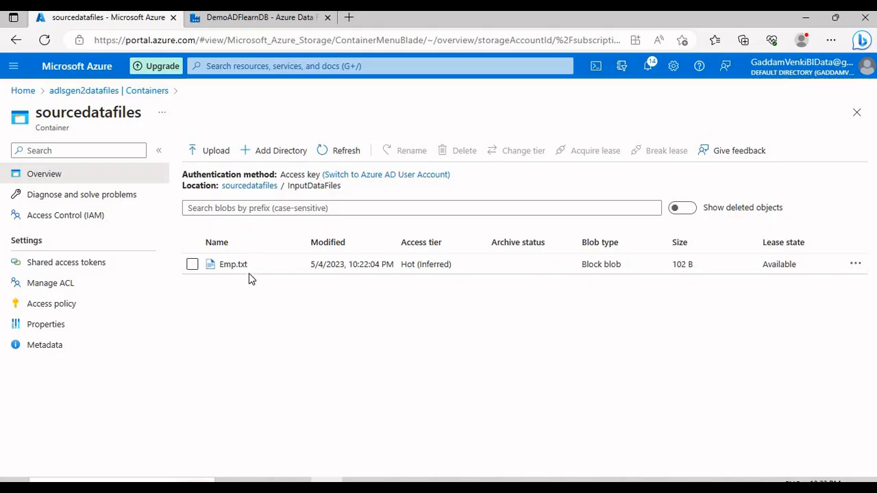
click(250, 186)
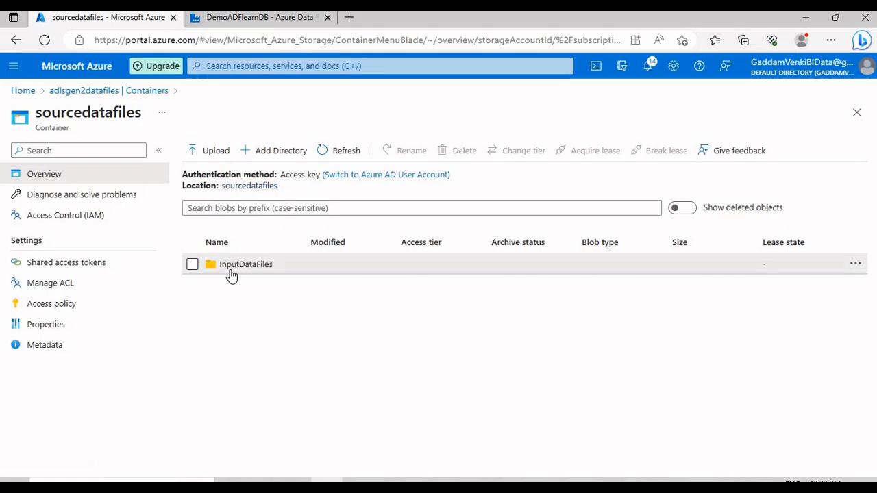
click(232, 271)
click(231, 272)
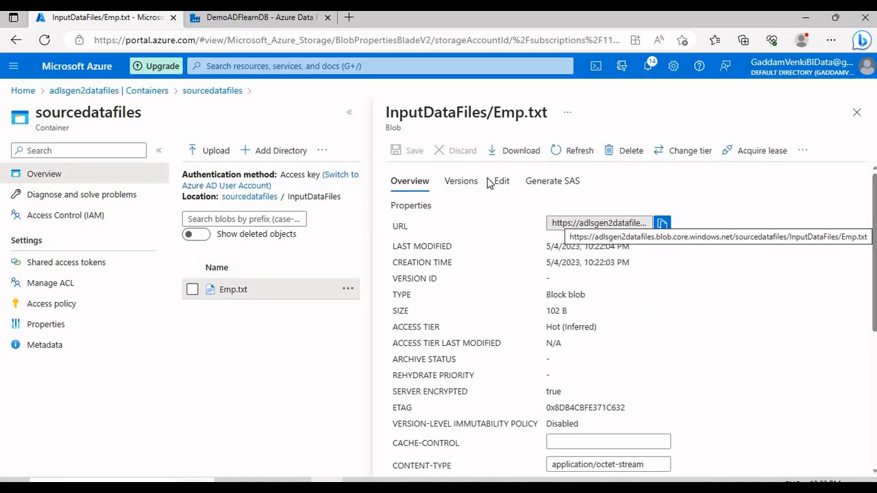
click(502, 181)
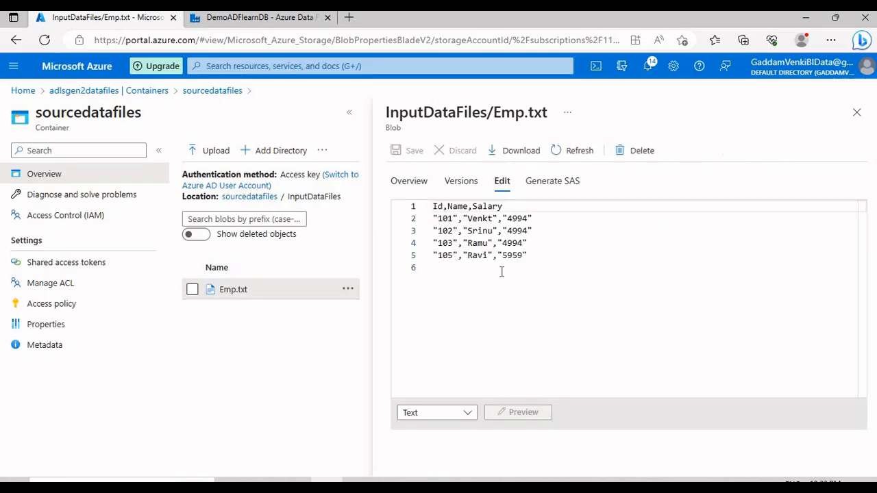
click(483, 248)
key(ctrl+a)
click(471, 220)
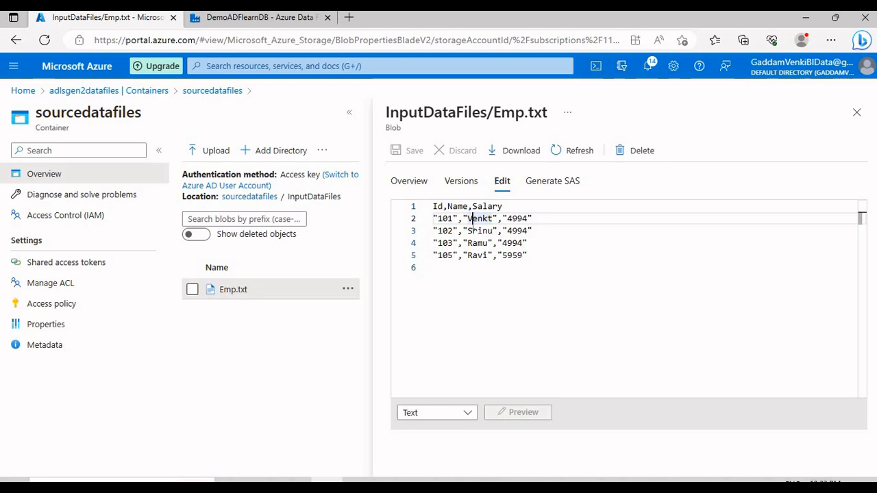
click(857, 113)
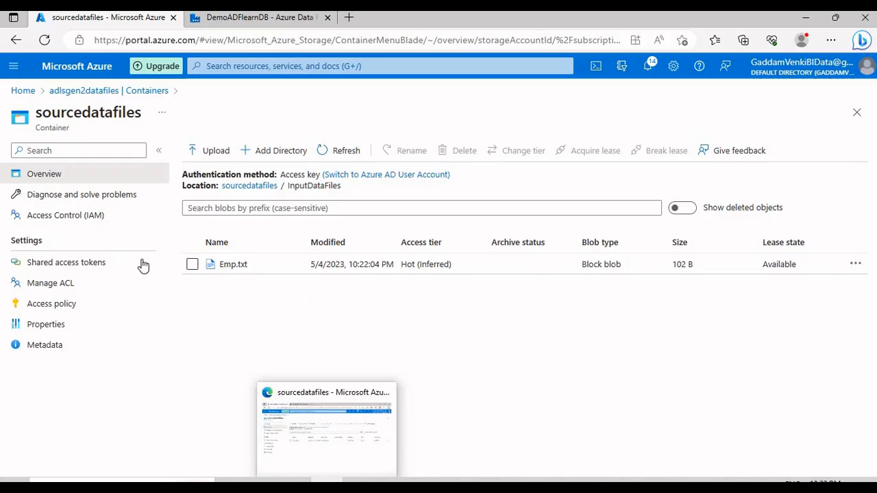
Switch to Data Factory, open the Copy data1 activity's sink dataset DestinationdataSet, and set its quote character to No quote character
click(245, 20)
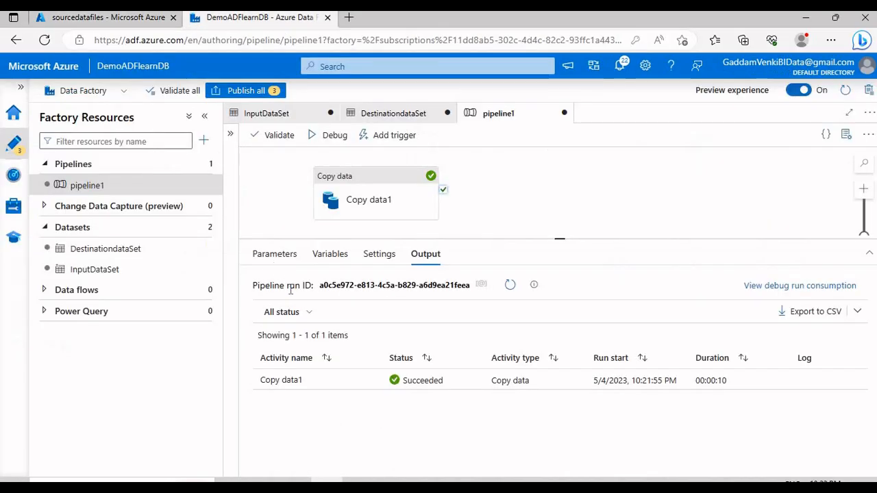
click(380, 189)
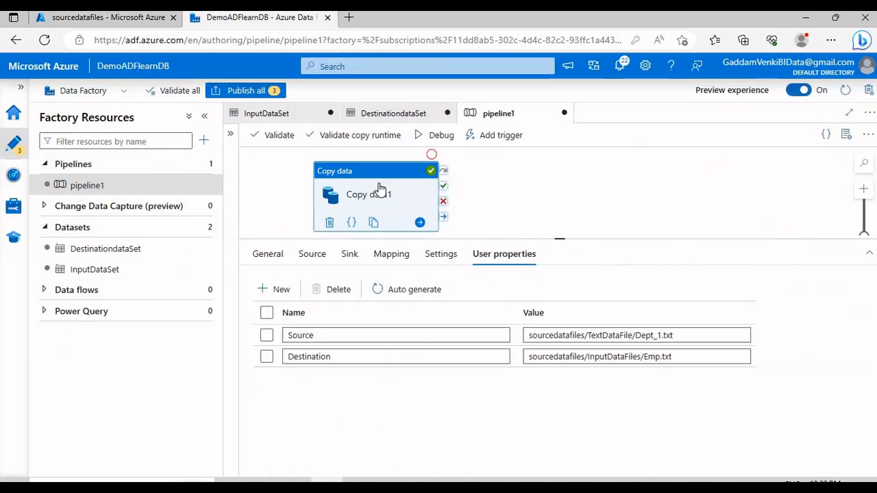
click(344, 256)
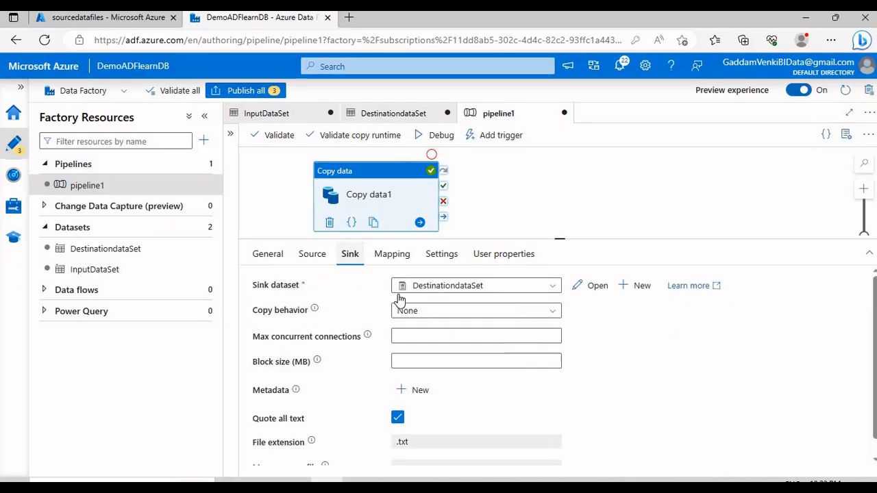
click(594, 286)
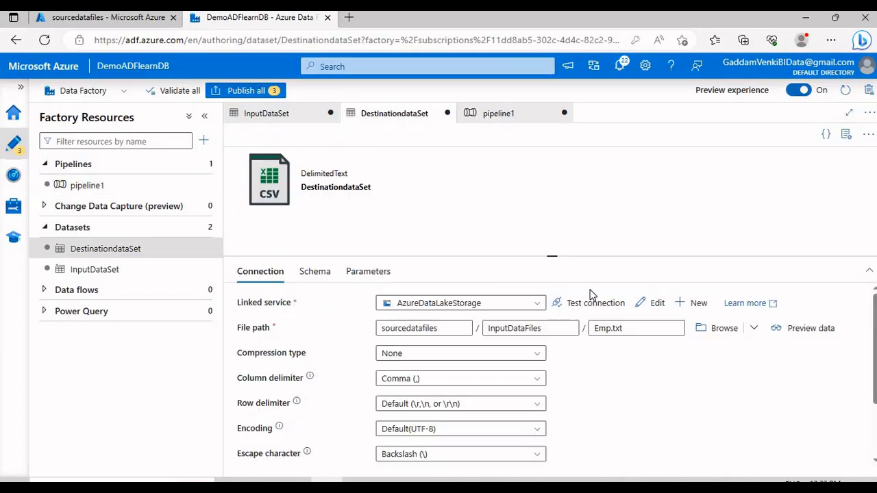
scroll(496, 397, down, 2)
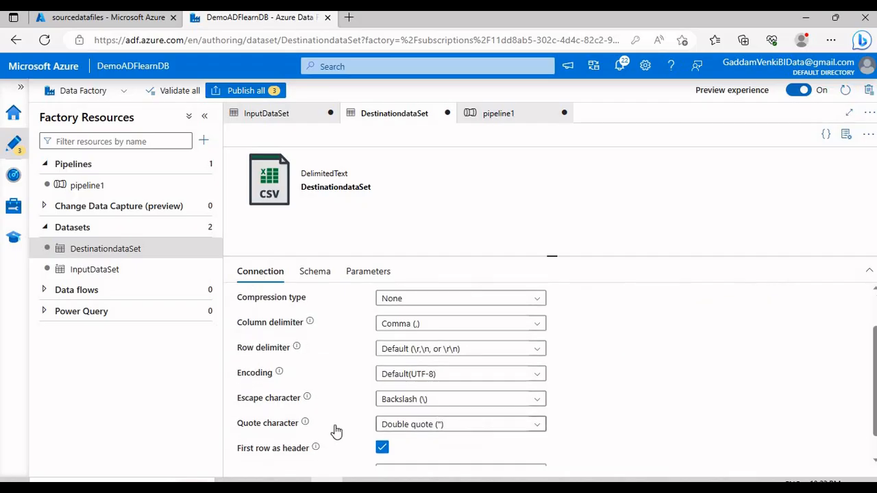
click(539, 426)
scroll(488, 454, down, 2)
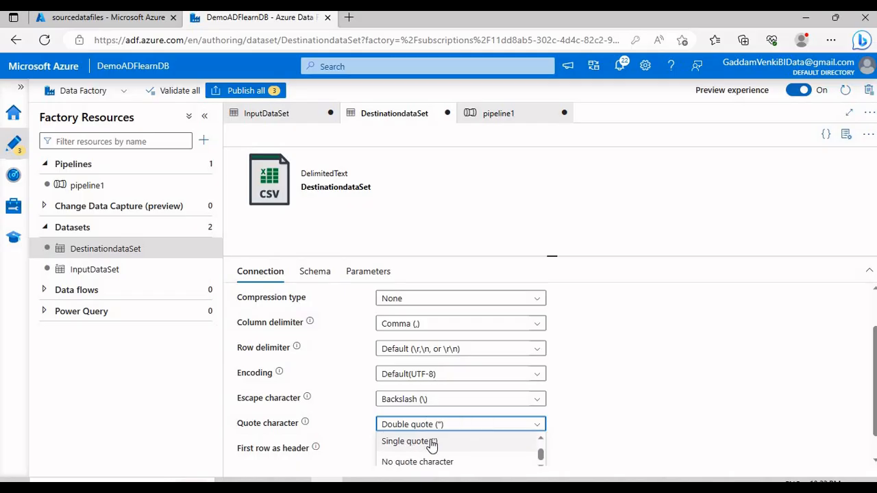
click(421, 463)
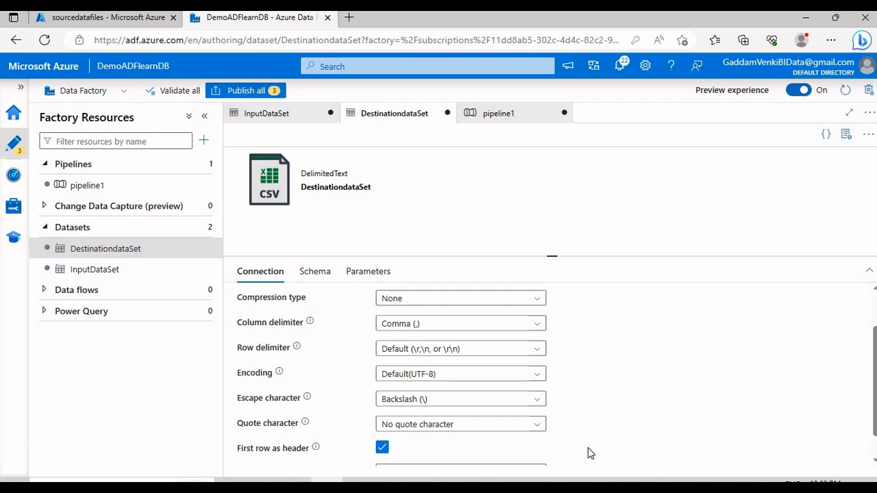
scroll(579, 433, down, 1)
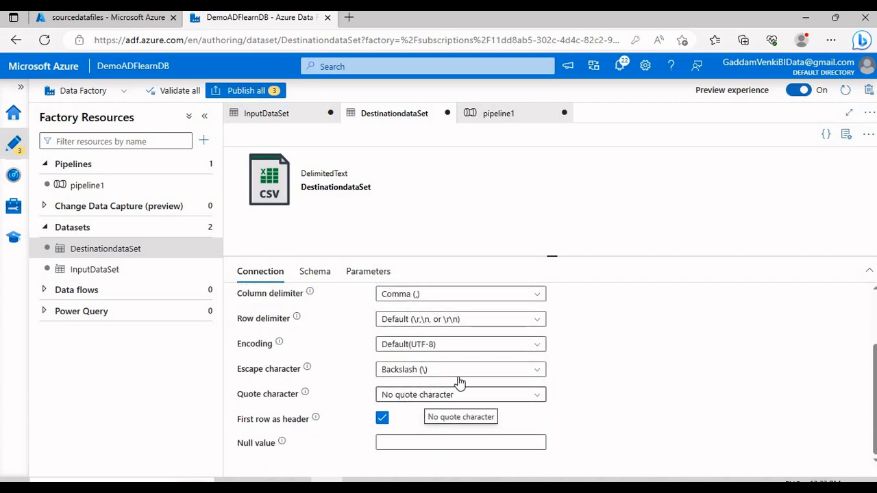
Check the InputDataSet connection, return to pipeline1, and start another debug run
click(298, 121)
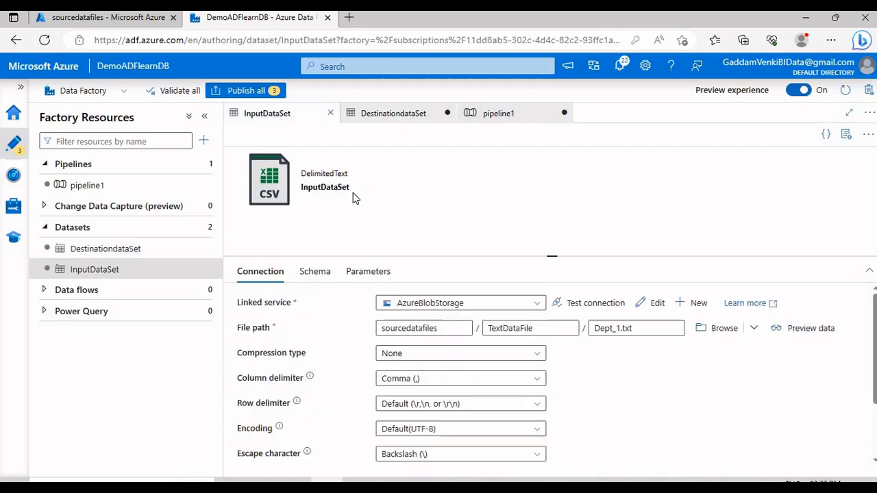
click(507, 118)
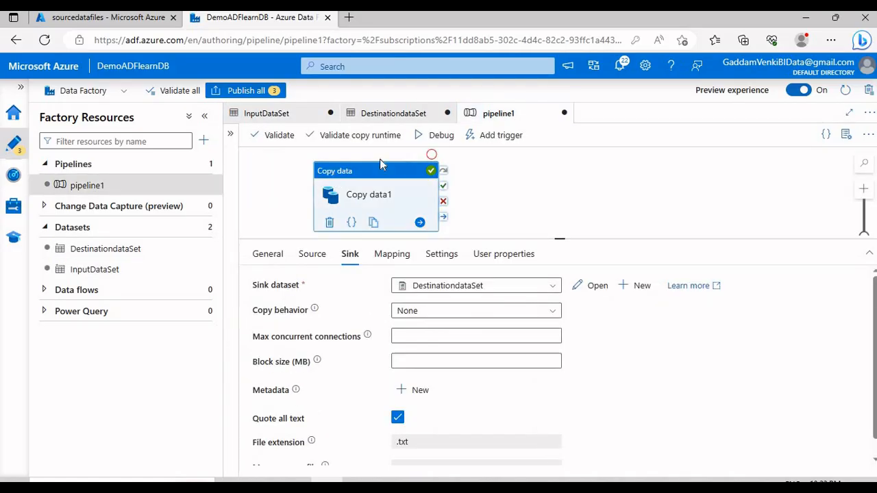
click(438, 137)
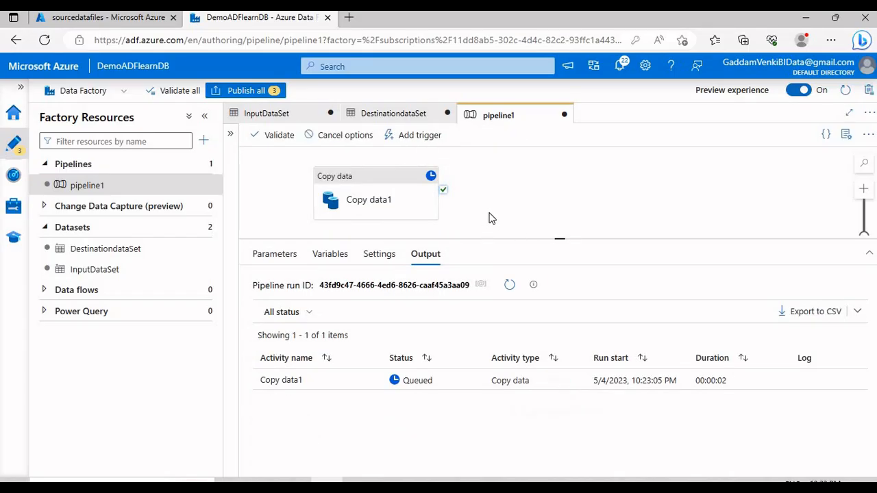
Switch to the Azure portal, refresh the InputDataFiles directory, examine the contents of Emp.txt for quote characters, and close the file
click(110, 17)
click(336, 152)
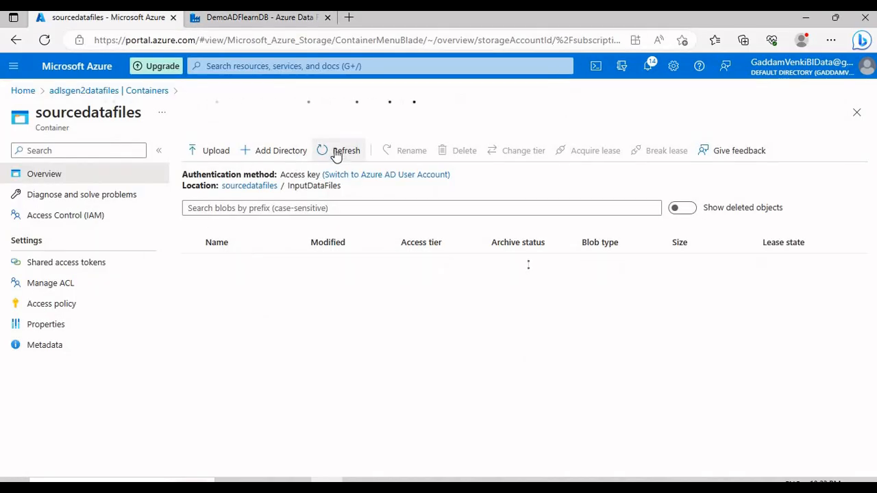
click(236, 266)
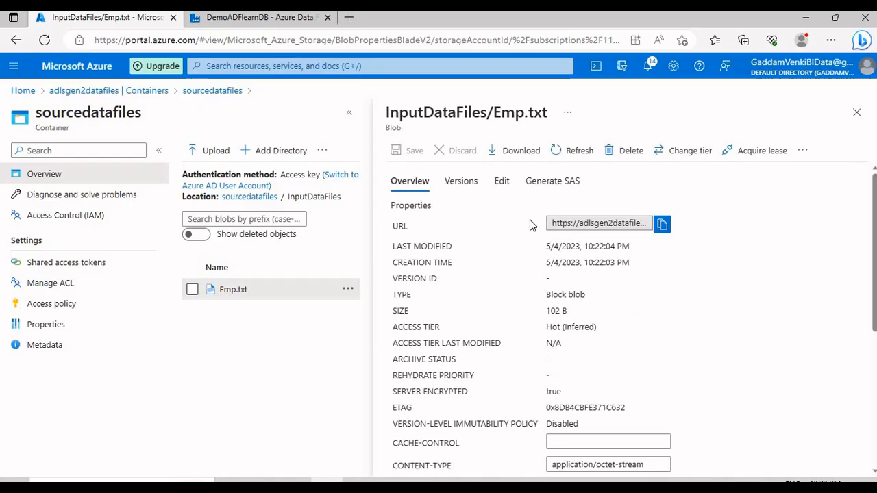
click(502, 182)
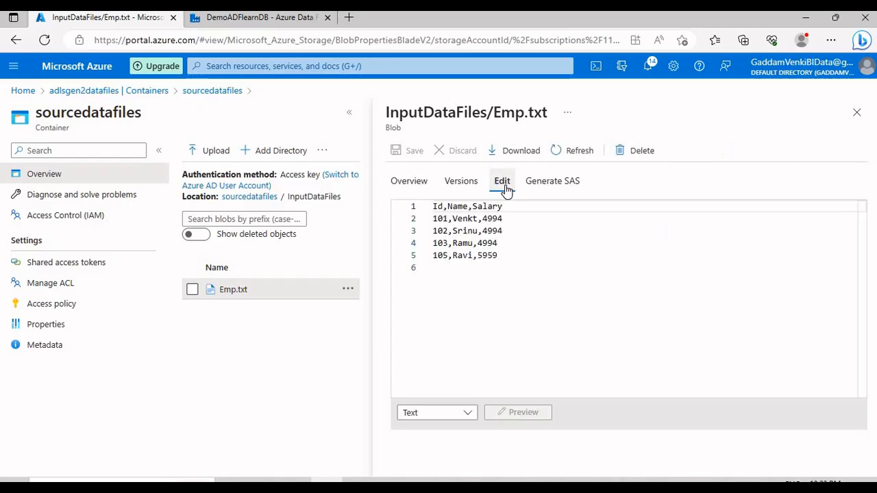
drag(505, 251, 443, 218)
click(478, 231)
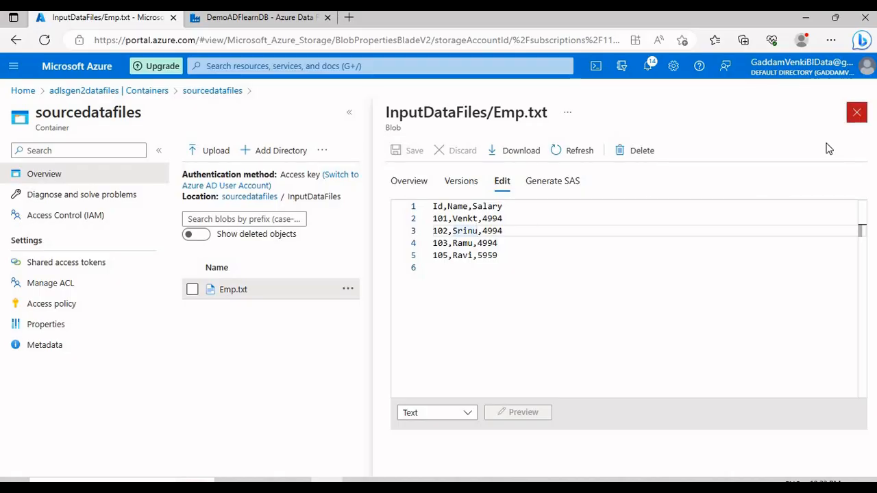
click(856, 112)
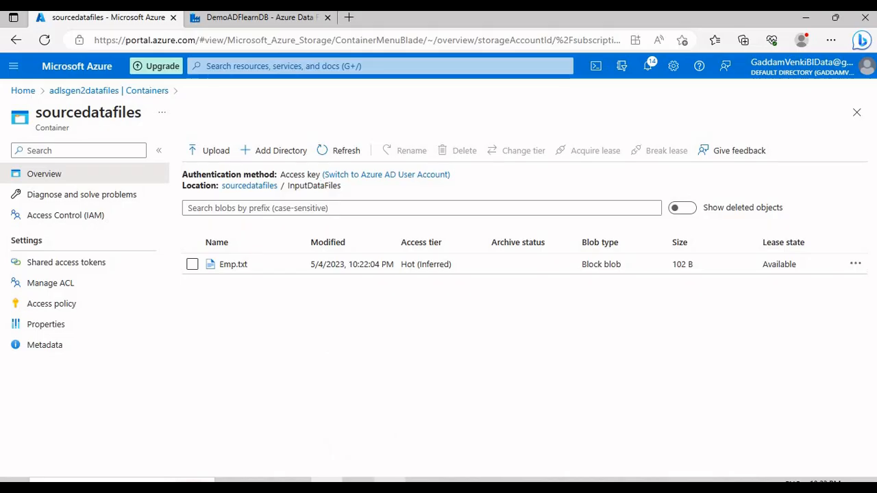
Switch to the photo viewer to show the course list in Training Center.PNG
mouse_move(390, 480)
click(370, 414)
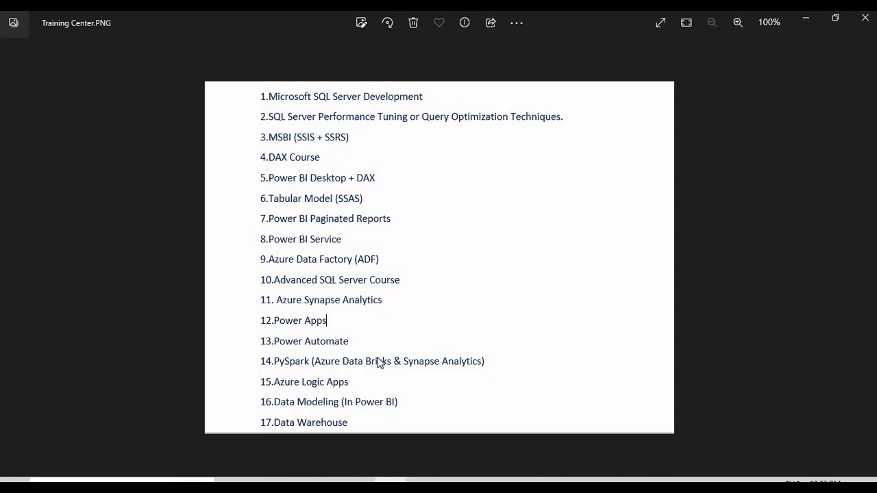